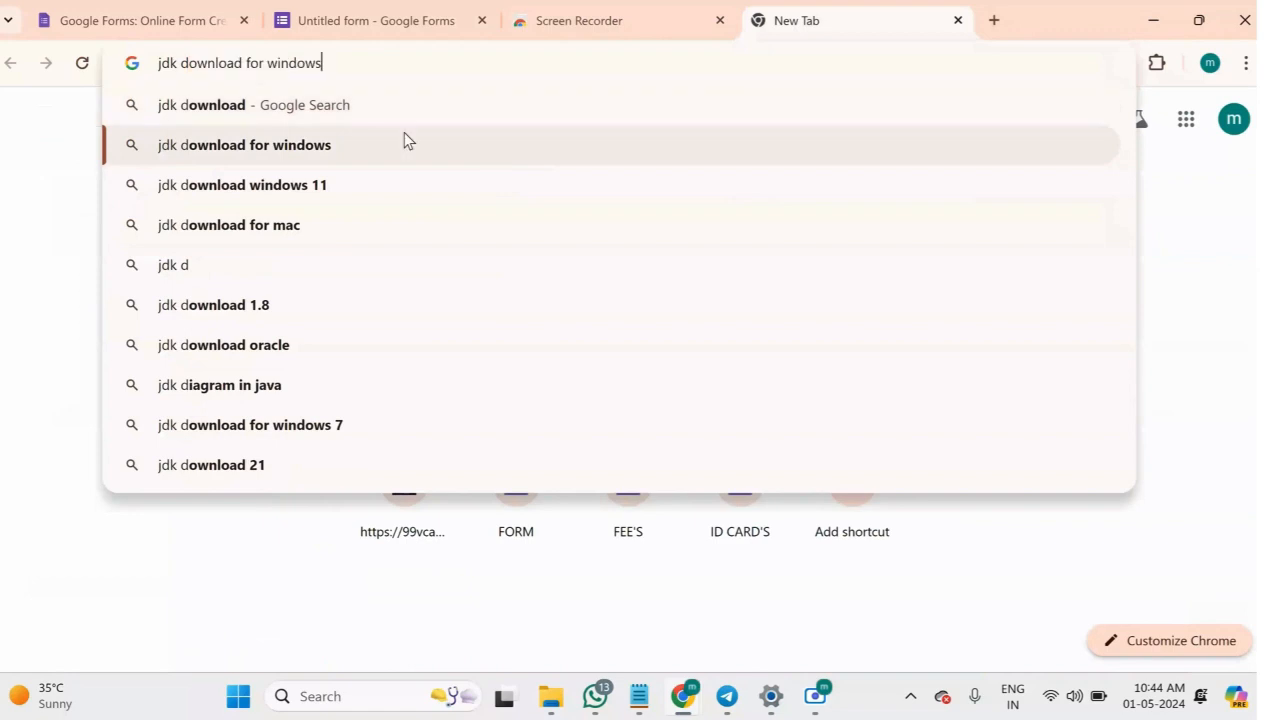
Search Google for "jdk download for windows" and open Oracle's Java Downloads page.
click(404, 140)
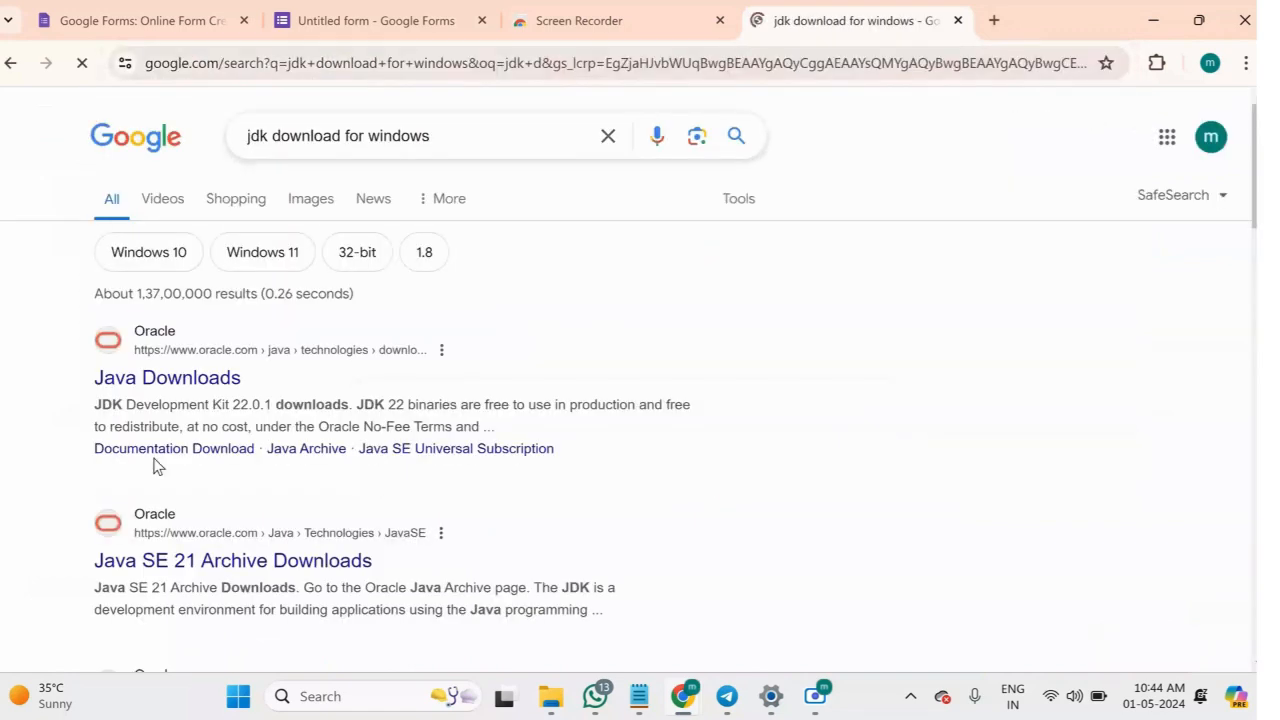
scroll(155, 460, down, 1)
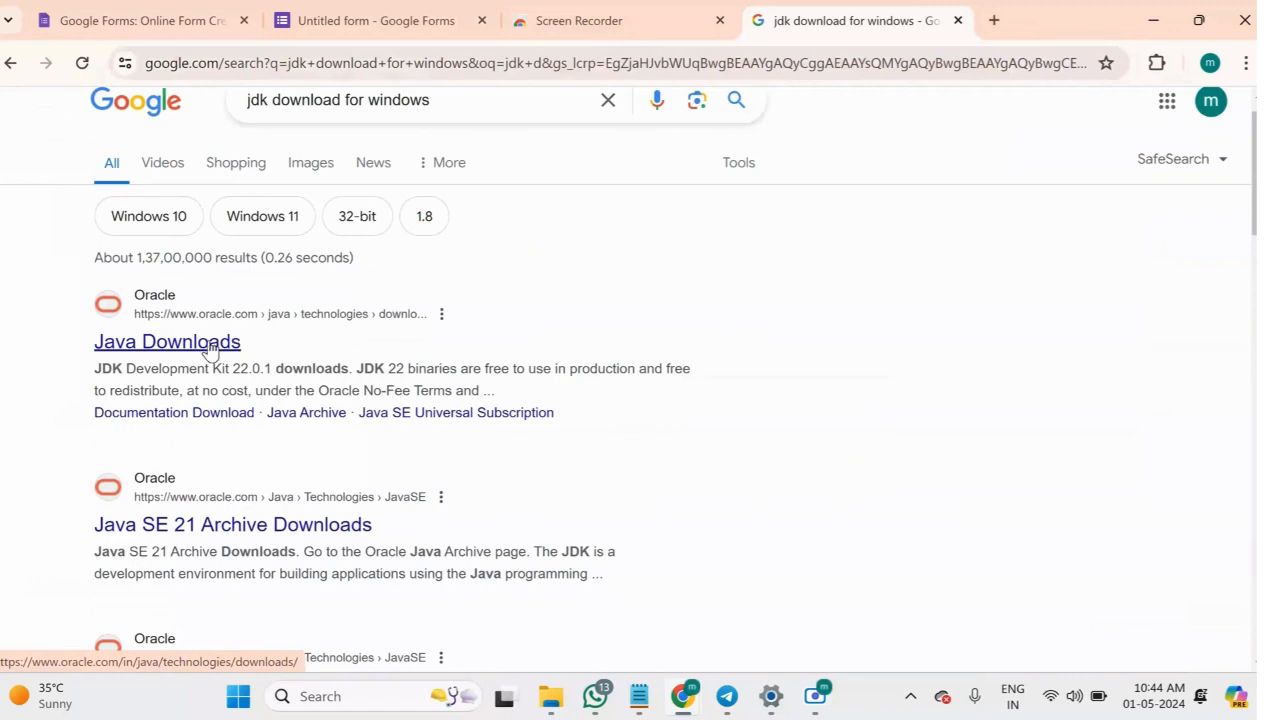
click(166, 350)
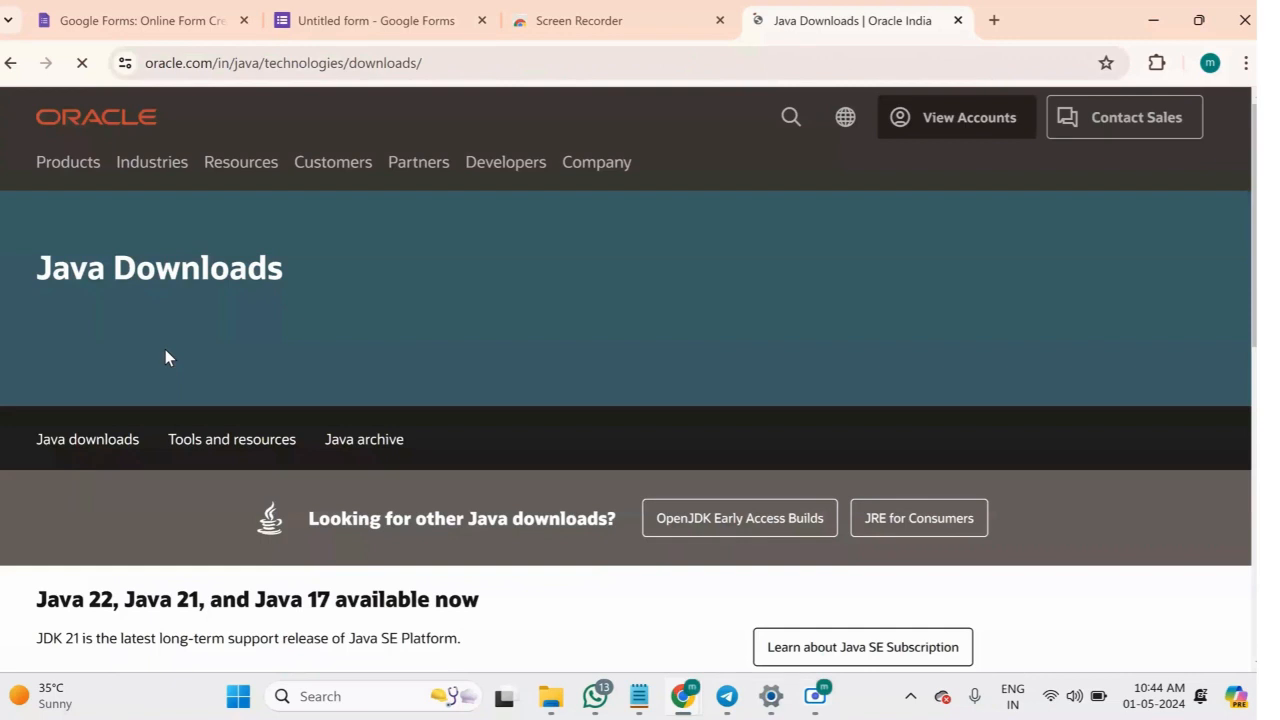
Download the Windows x64 Installer of JDK 22, jdk-22_windows-x64_bin.exe.
scroll(408, 425, down, 2)
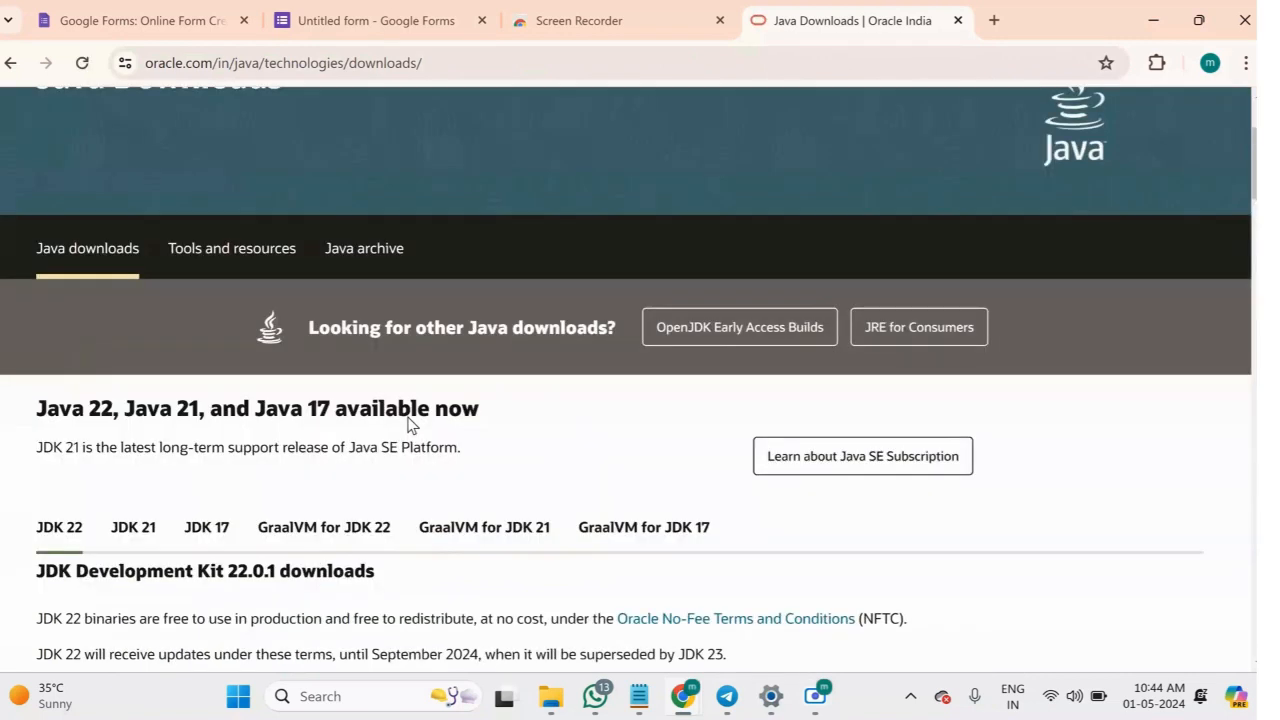
scroll(408, 425, down, 1)
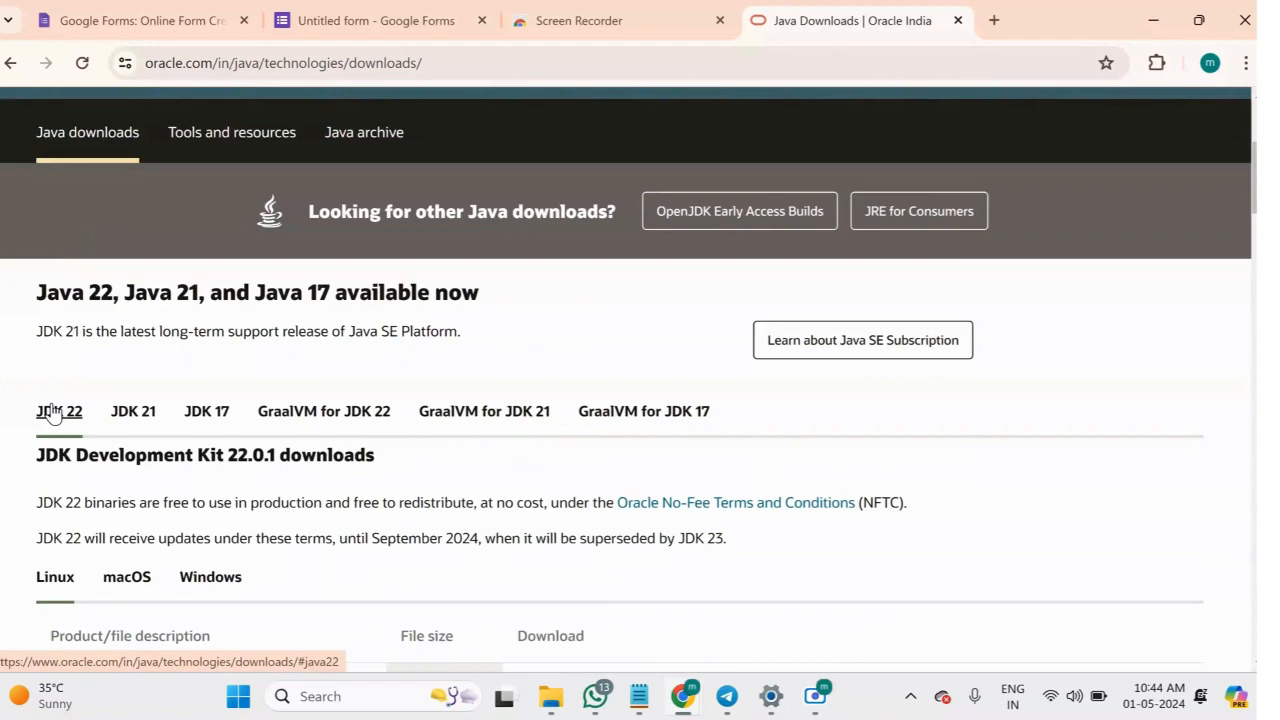
scroll(55, 412, down, 1)
scroll(55, 412, down, 1)
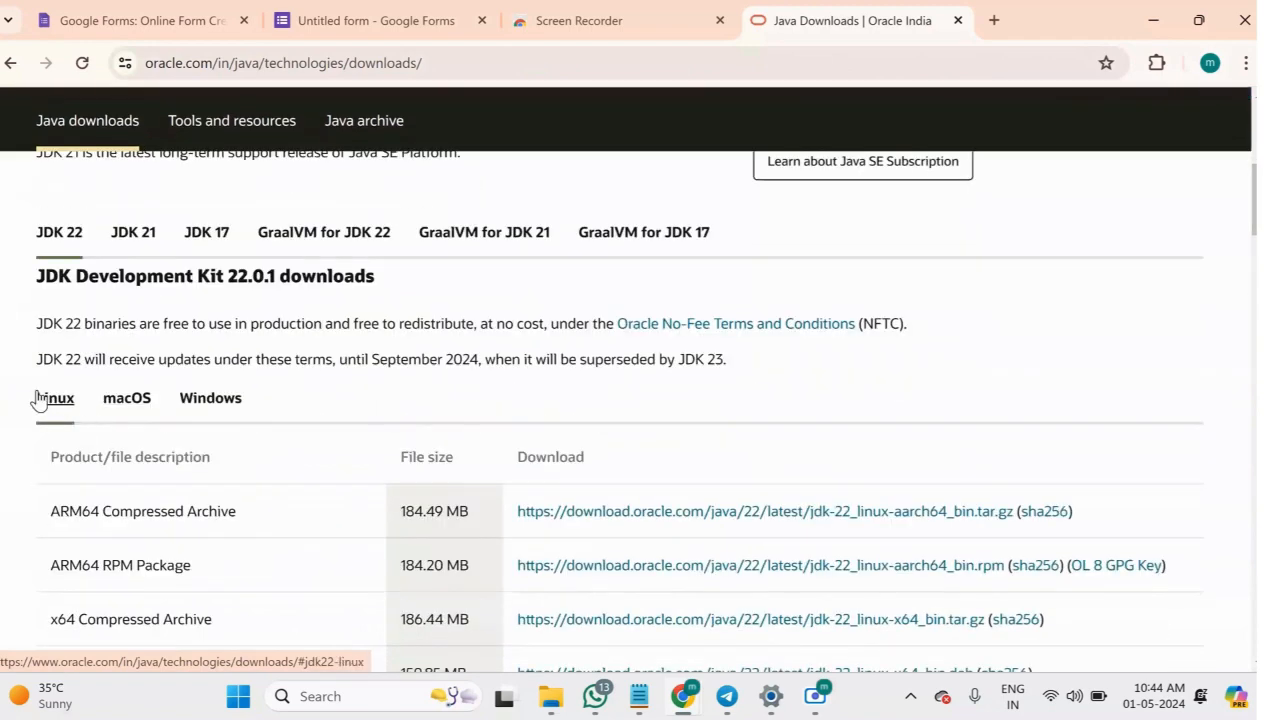
click(213, 400)
scroll(680, 586, down, 1)
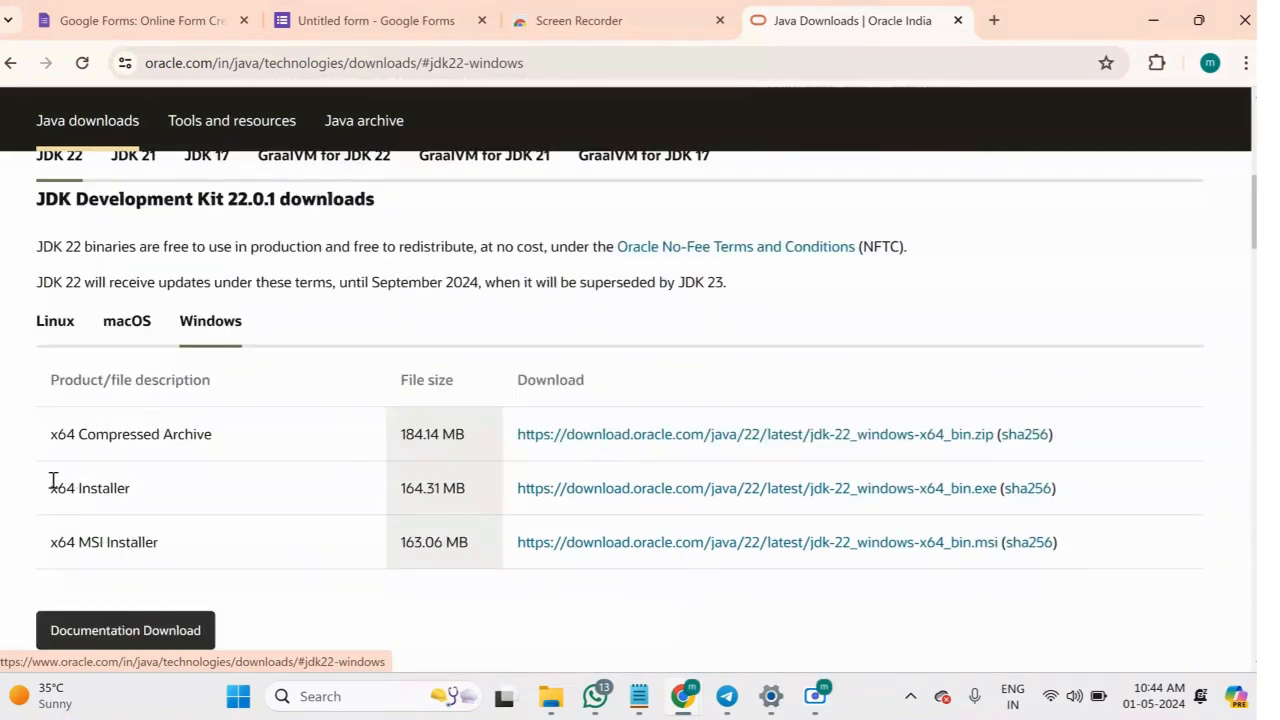
drag(44, 488, 217, 491)
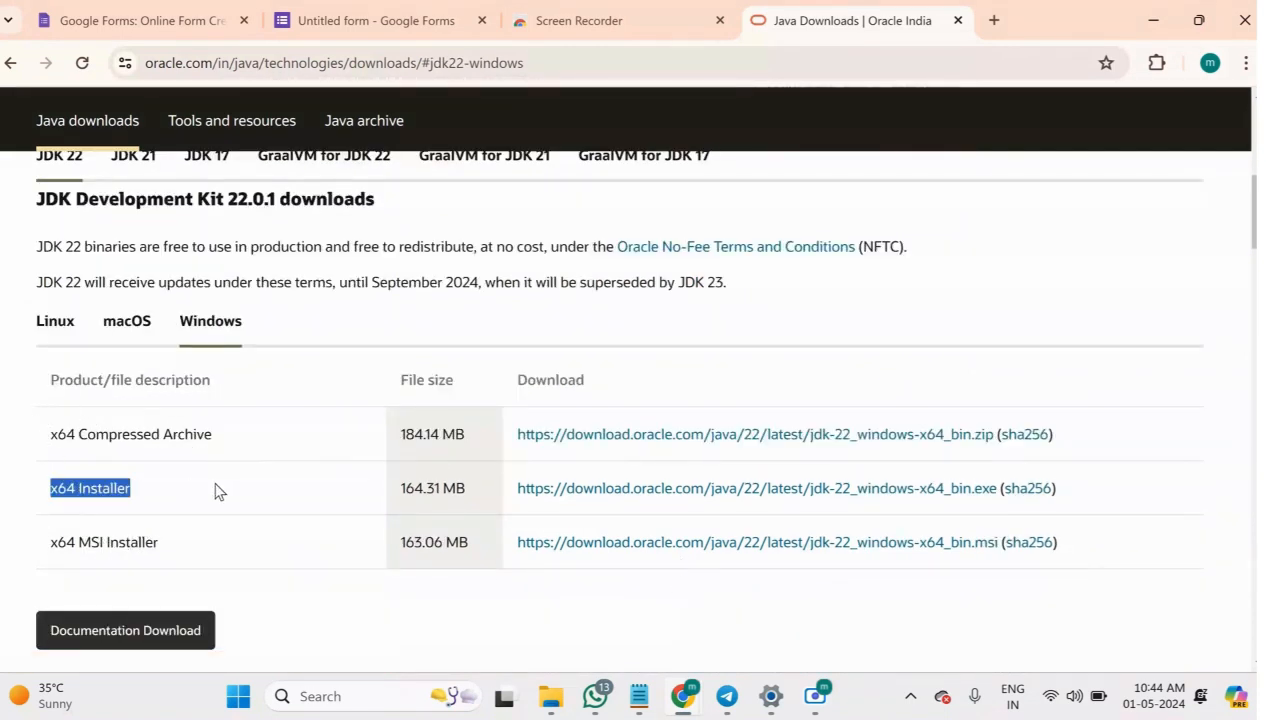
click(631, 492)
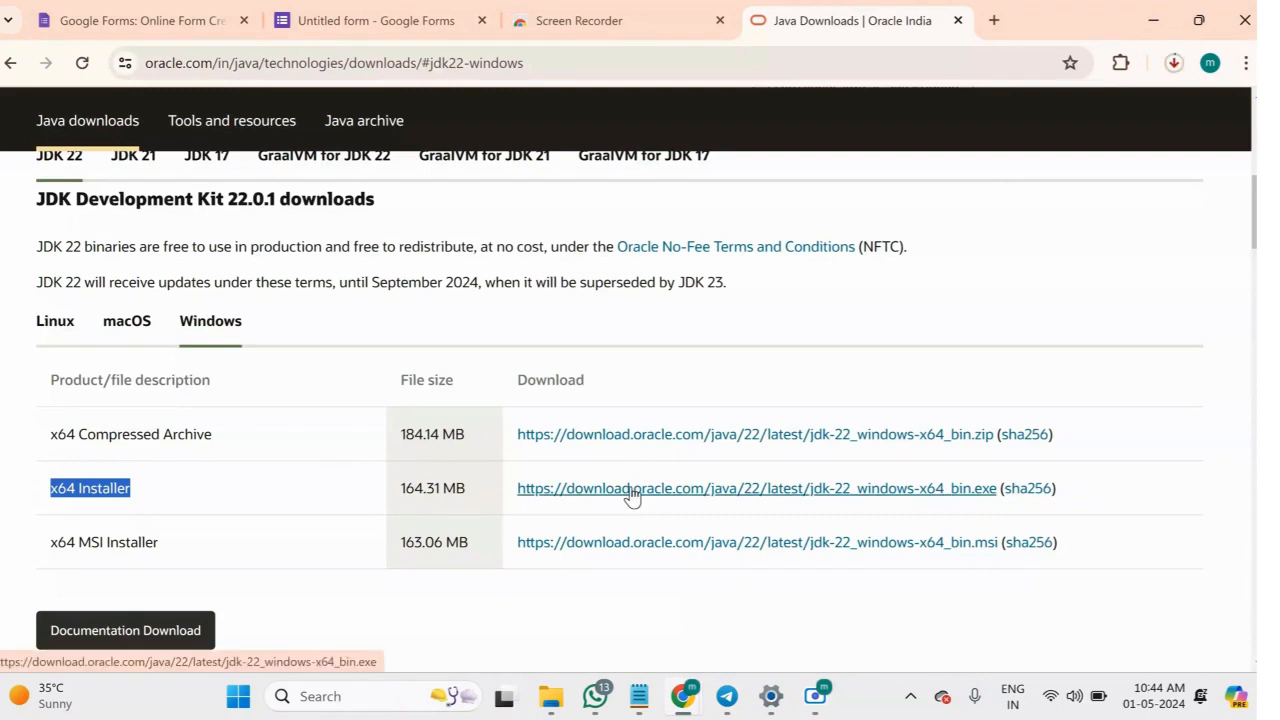
Run the downloaded jdk-22_windows-x64_bin installer from its folder and install the JDK in C:\Program Files\Java\jdk-22\.
click(1177, 63)
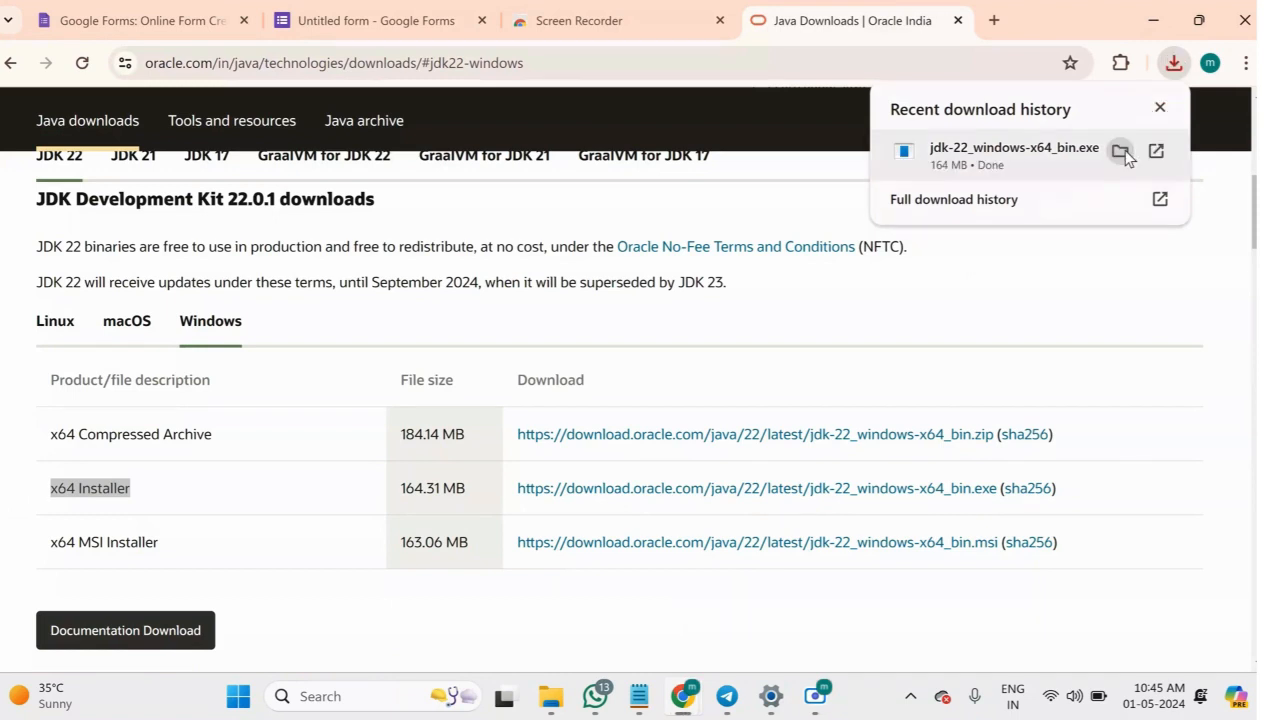
click(1125, 150)
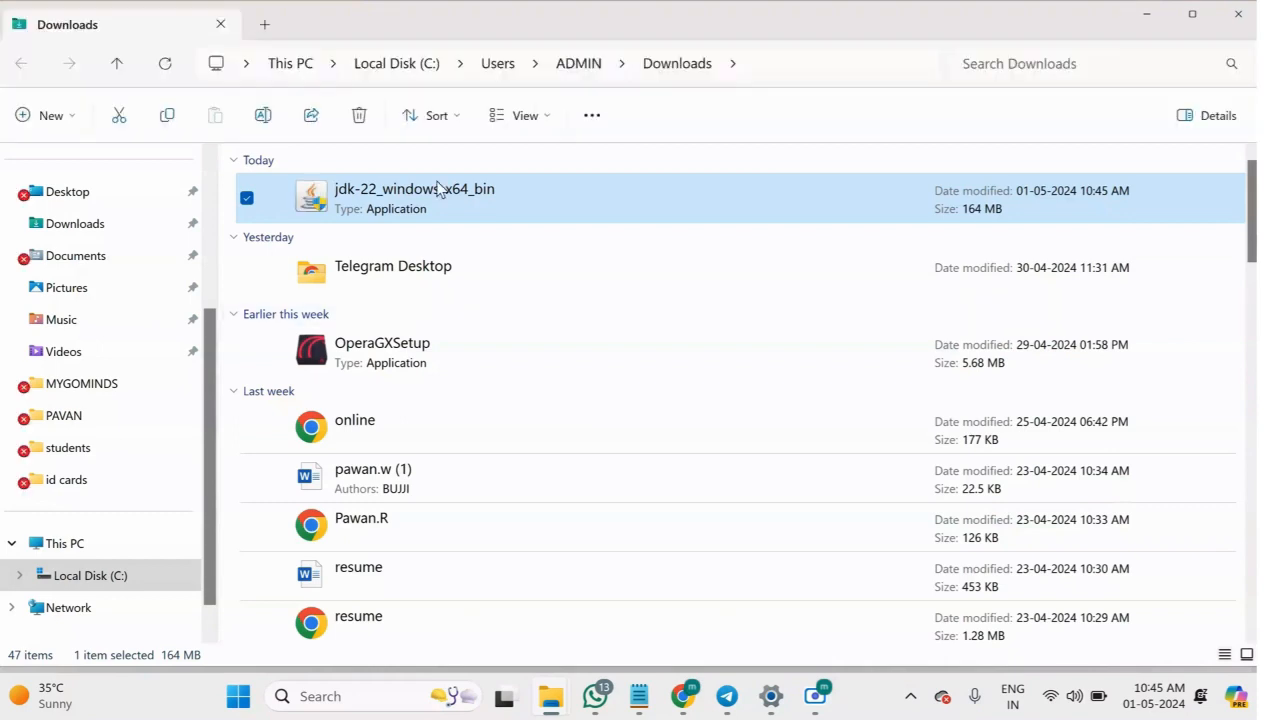
double_click(439, 190)
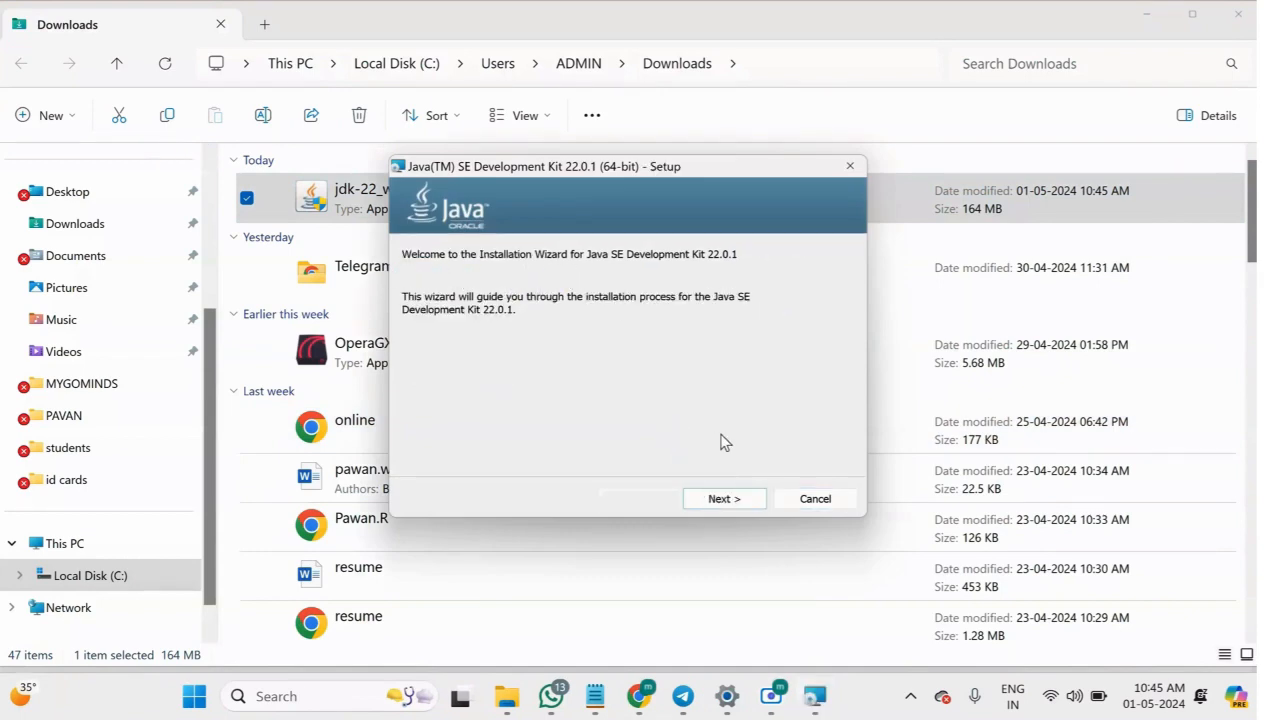
click(725, 498)
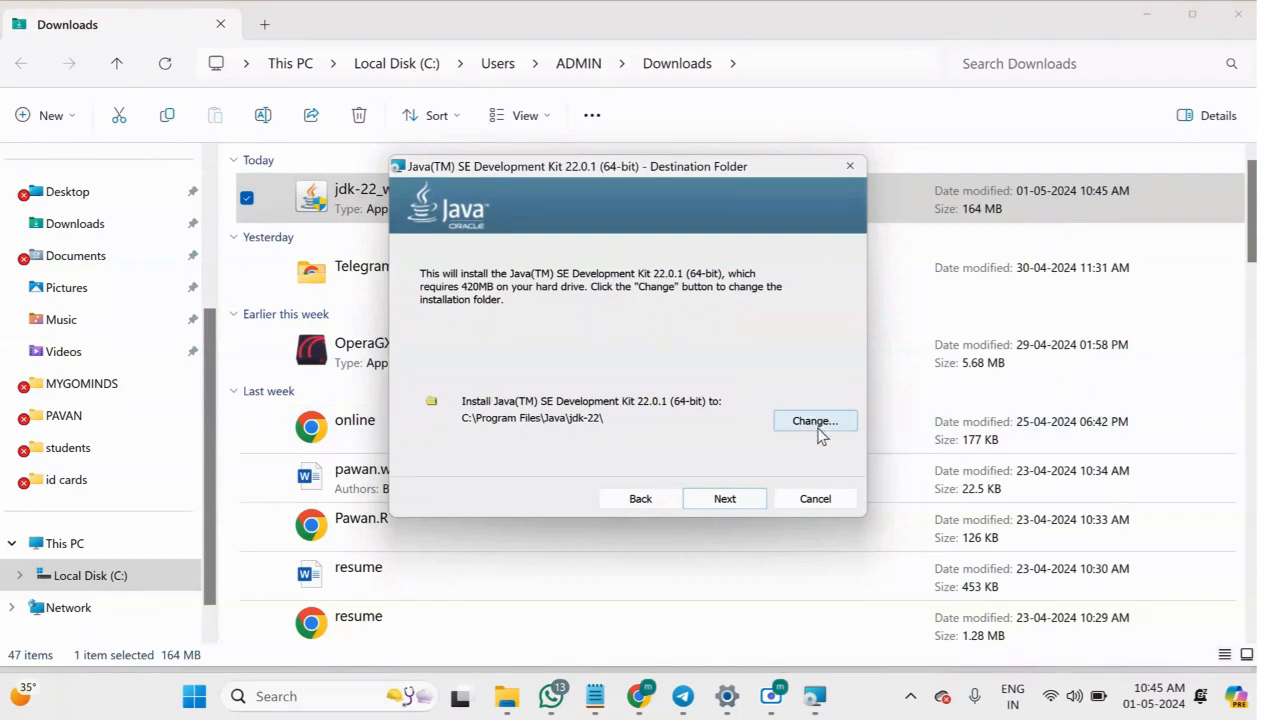
click(724, 499)
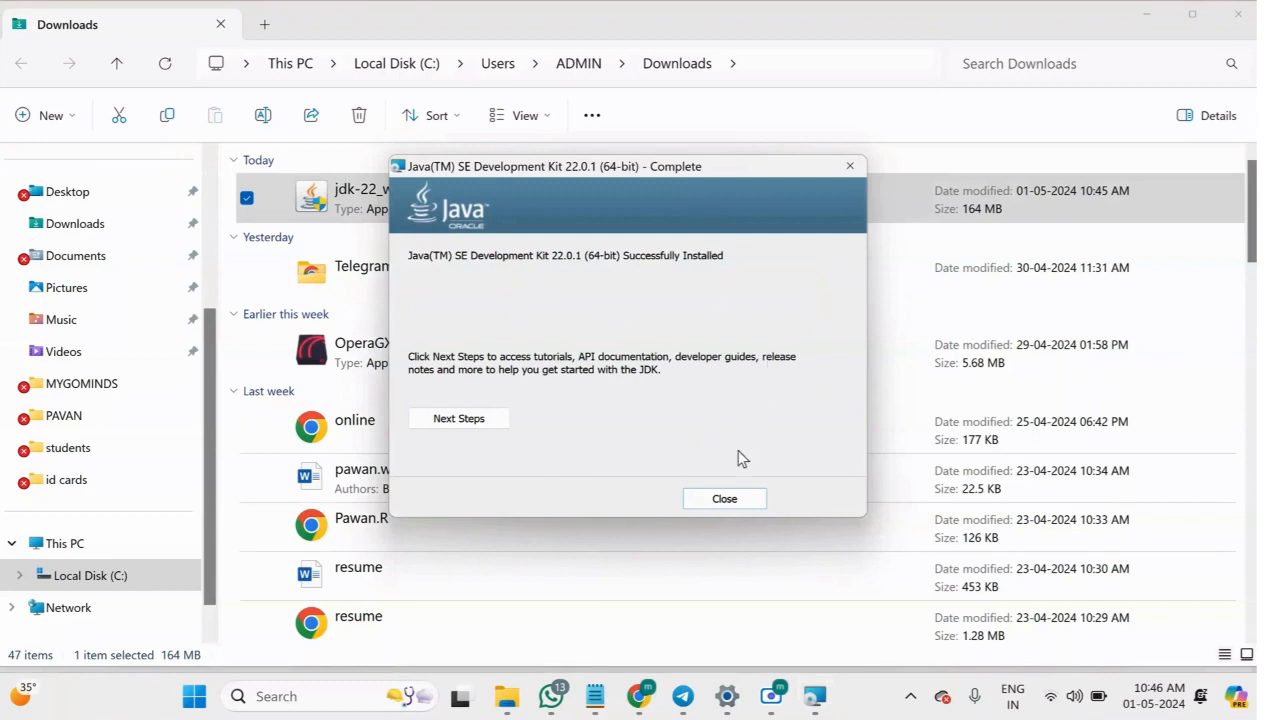
click(740, 498)
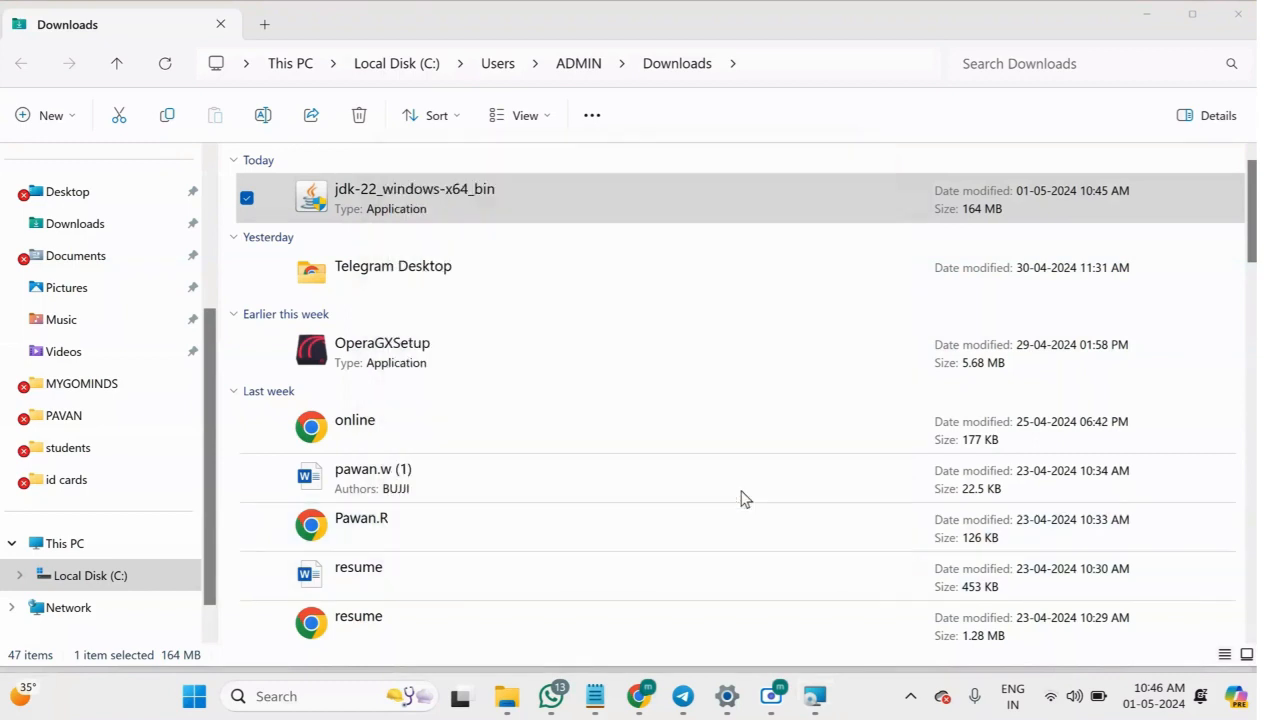
Check the installed Java version by running "java --version" in Command Prompt, and minimize its window.
click(337, 700)
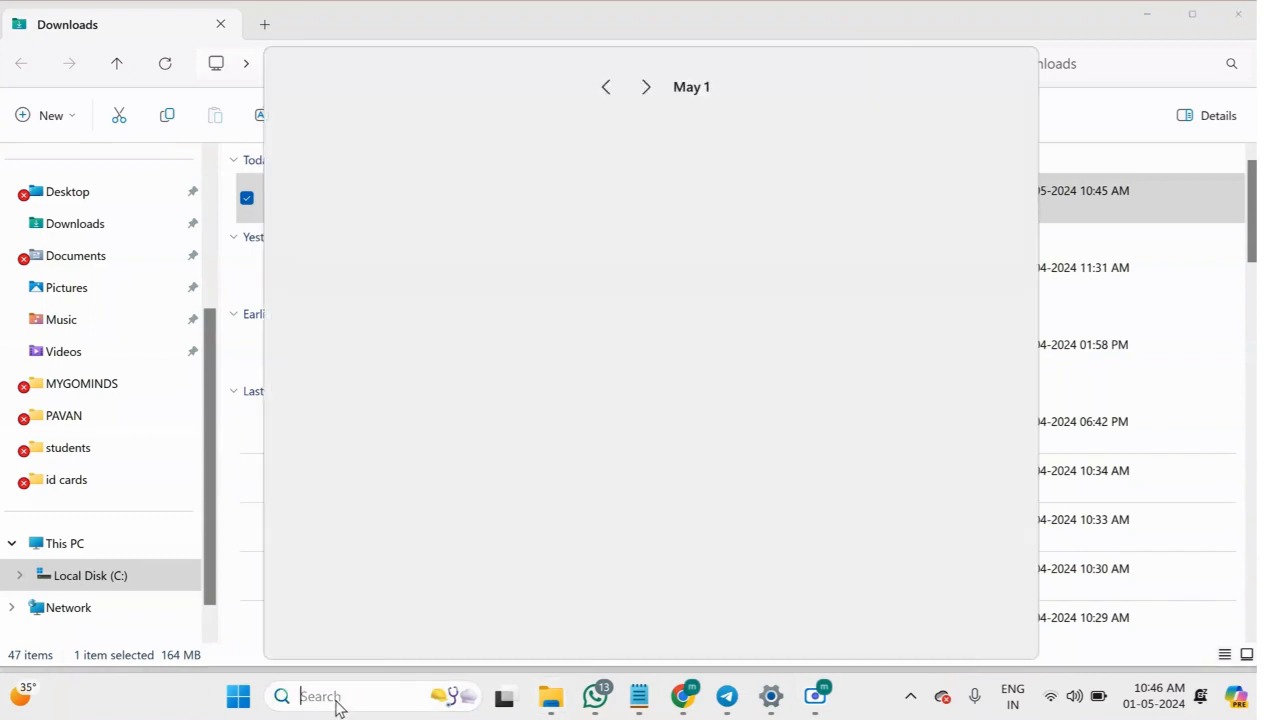
text(cmd)
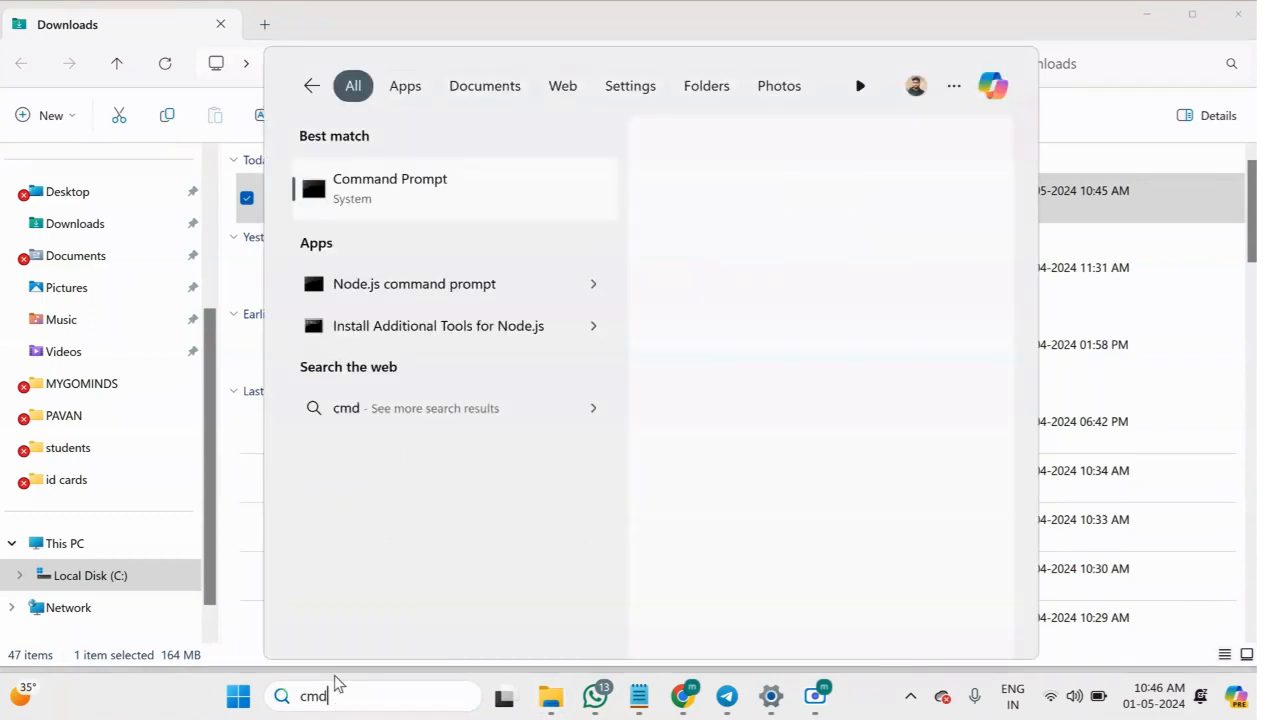
click(449, 195)
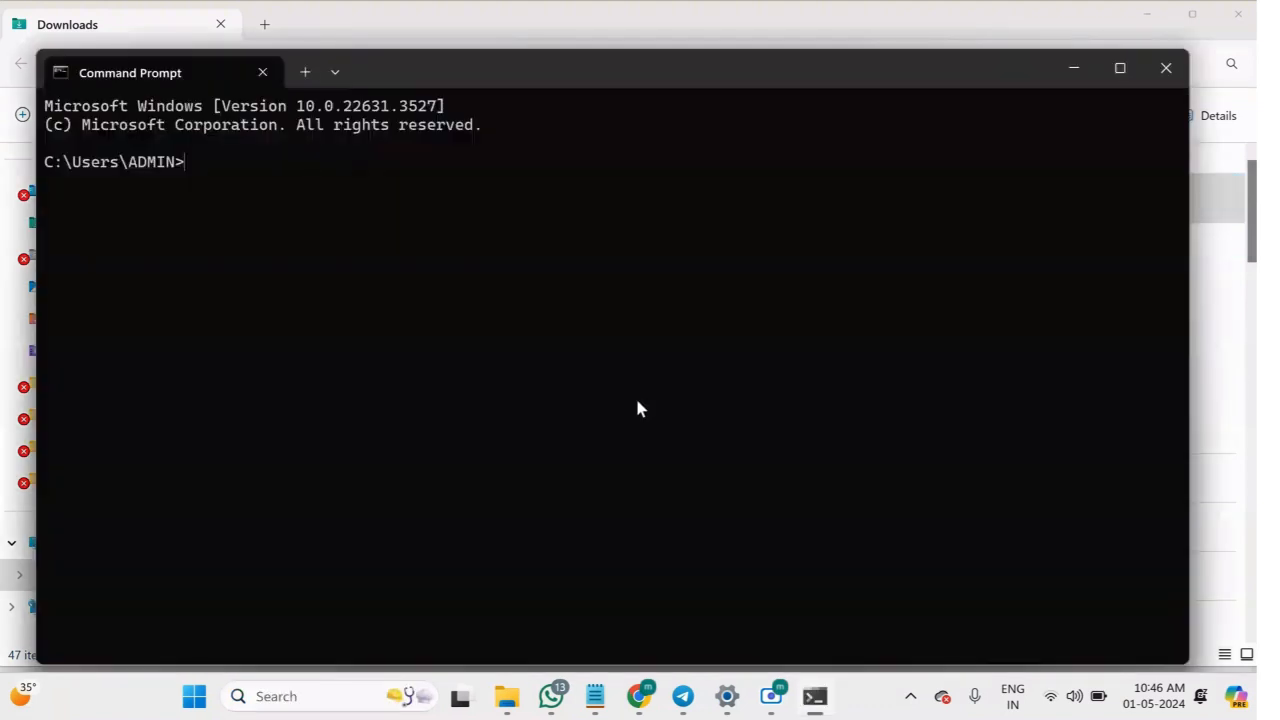
text(java --version)
key(Return)
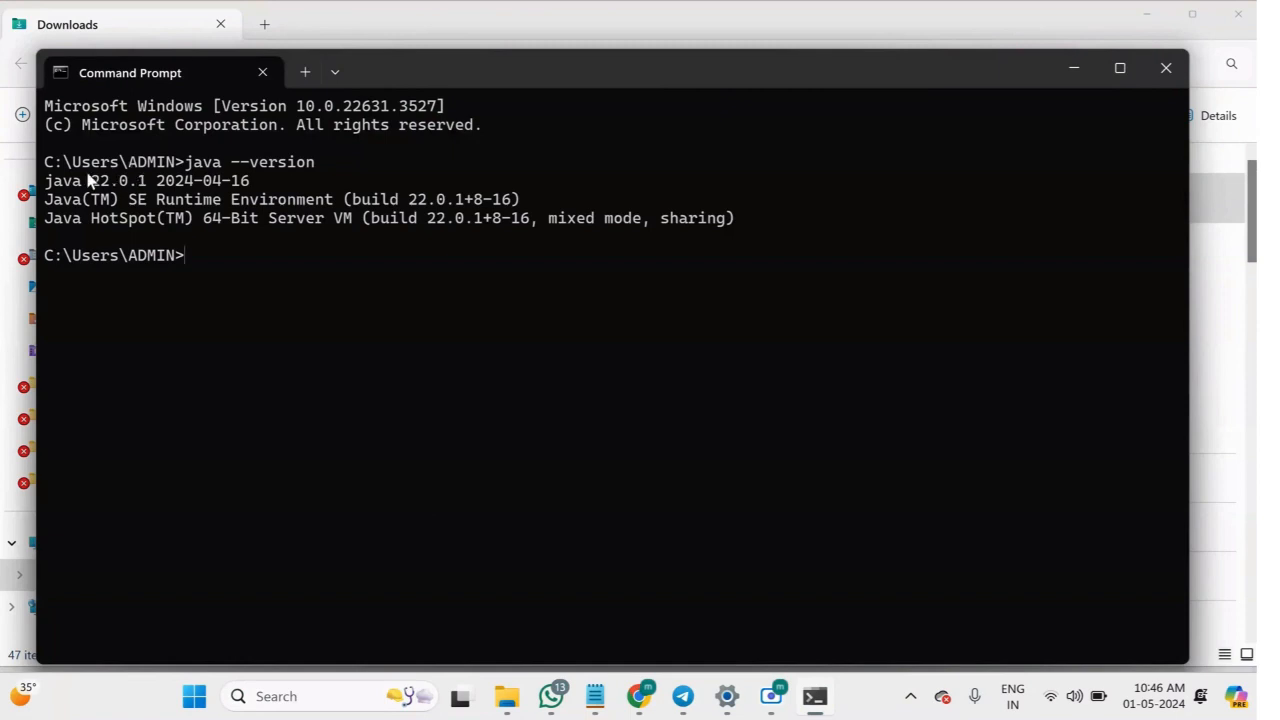
drag(46, 180, 261, 181)
click(261, 181)
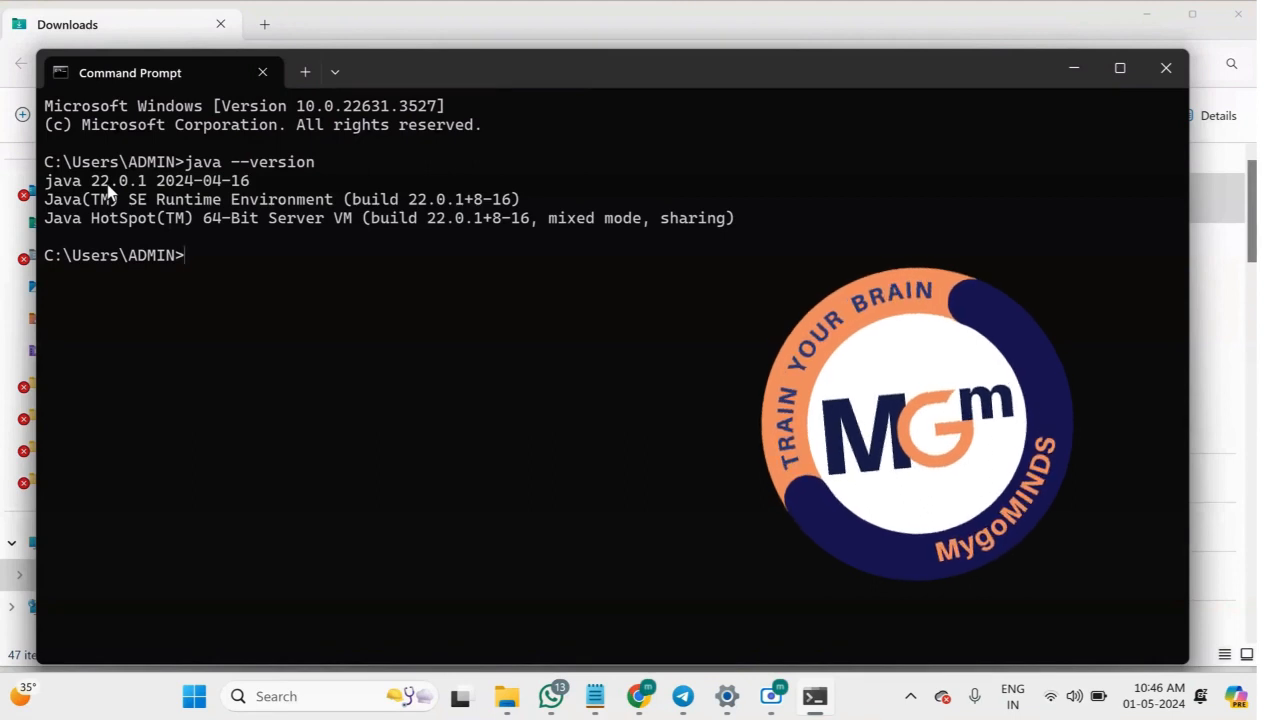
click(1077, 70)
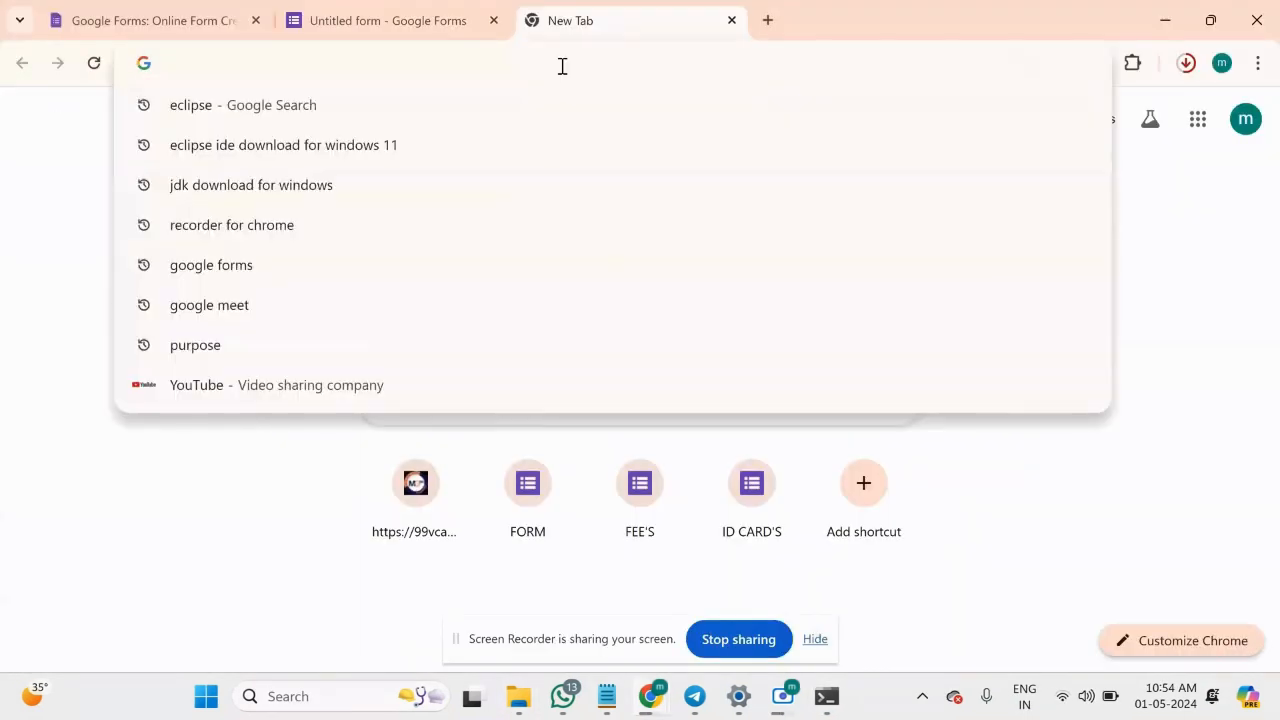
Search Google for "eclipse" in the browser and open the Eclipse.org website.
click(281, 592)
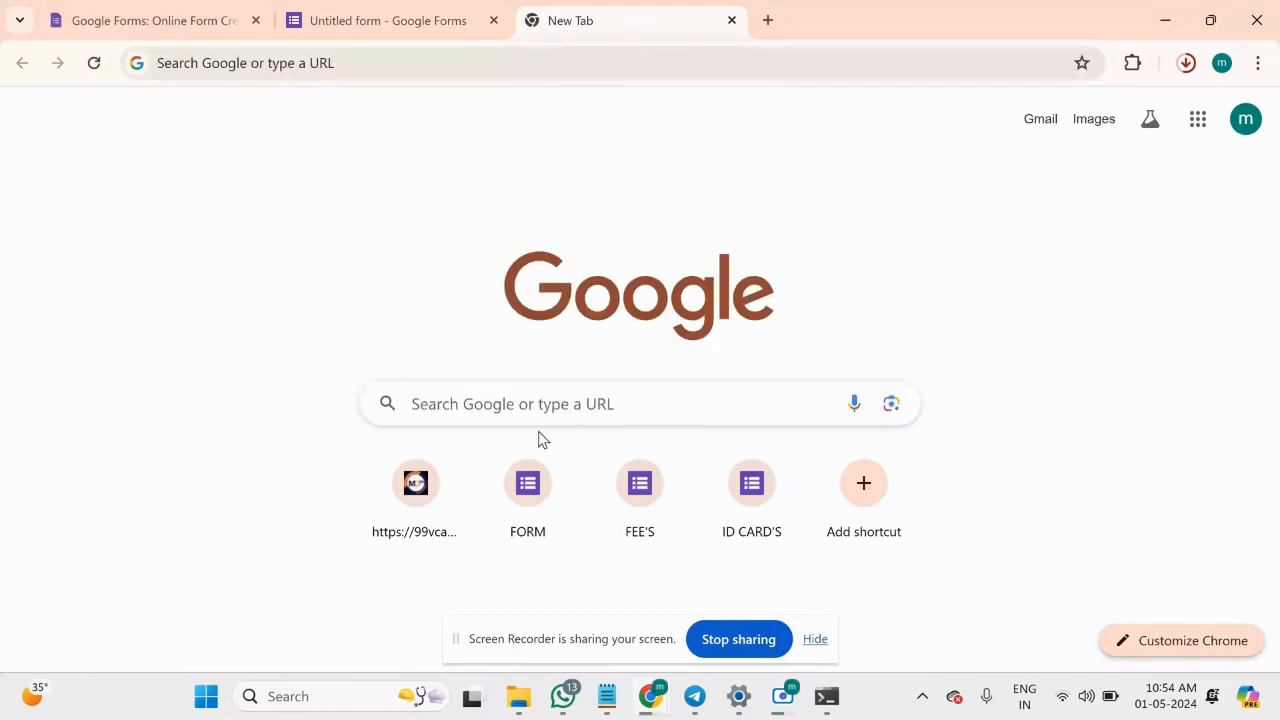
click(540, 405)
text(e)
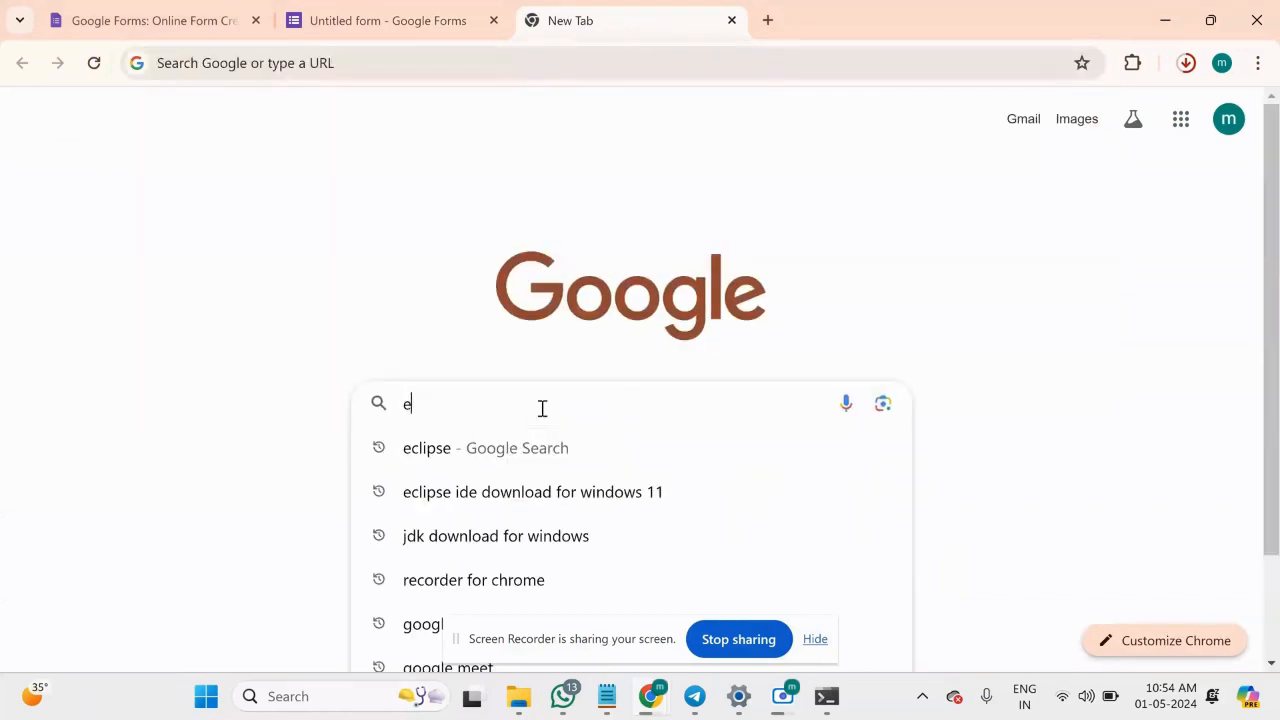
text(clipse)
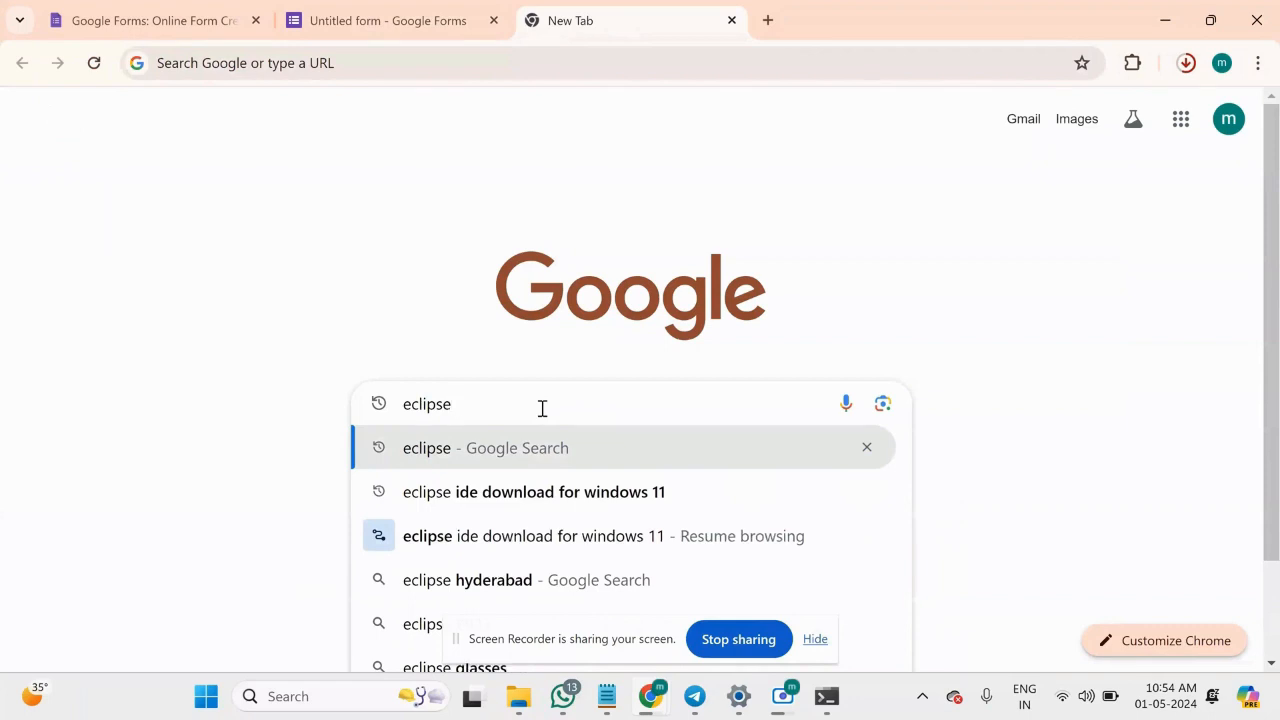
key(Return)
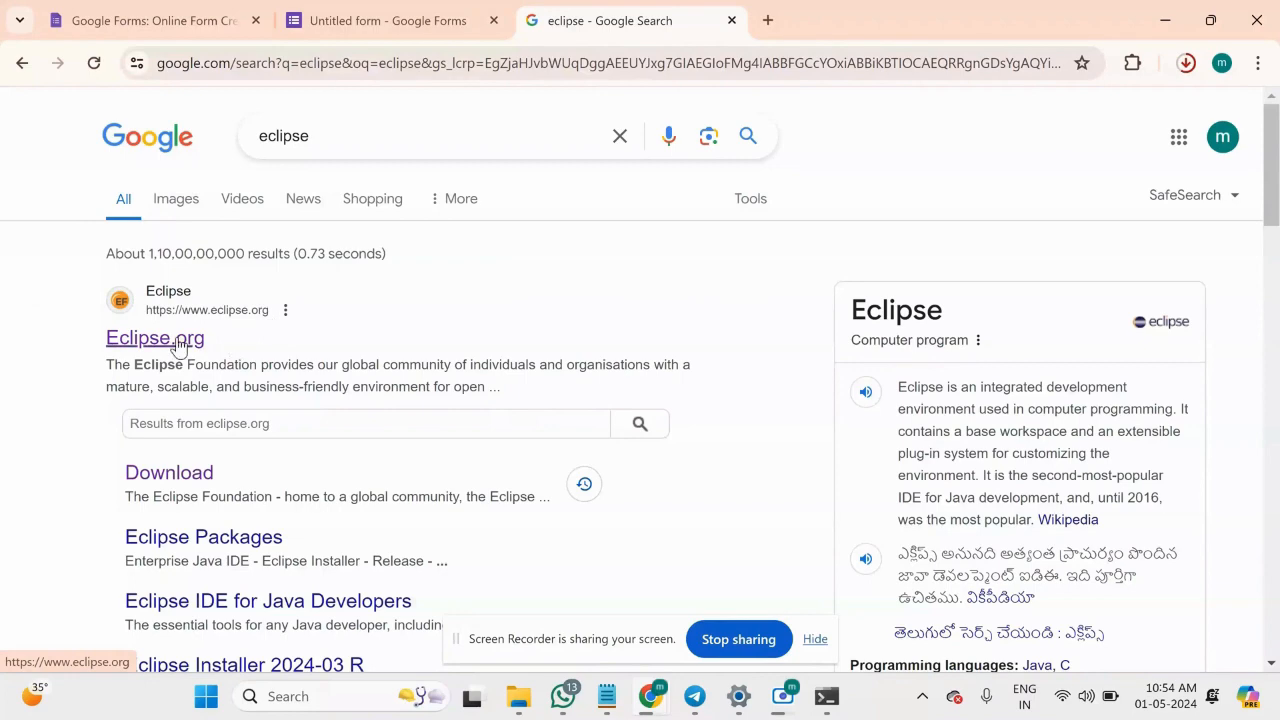
click(177, 342)
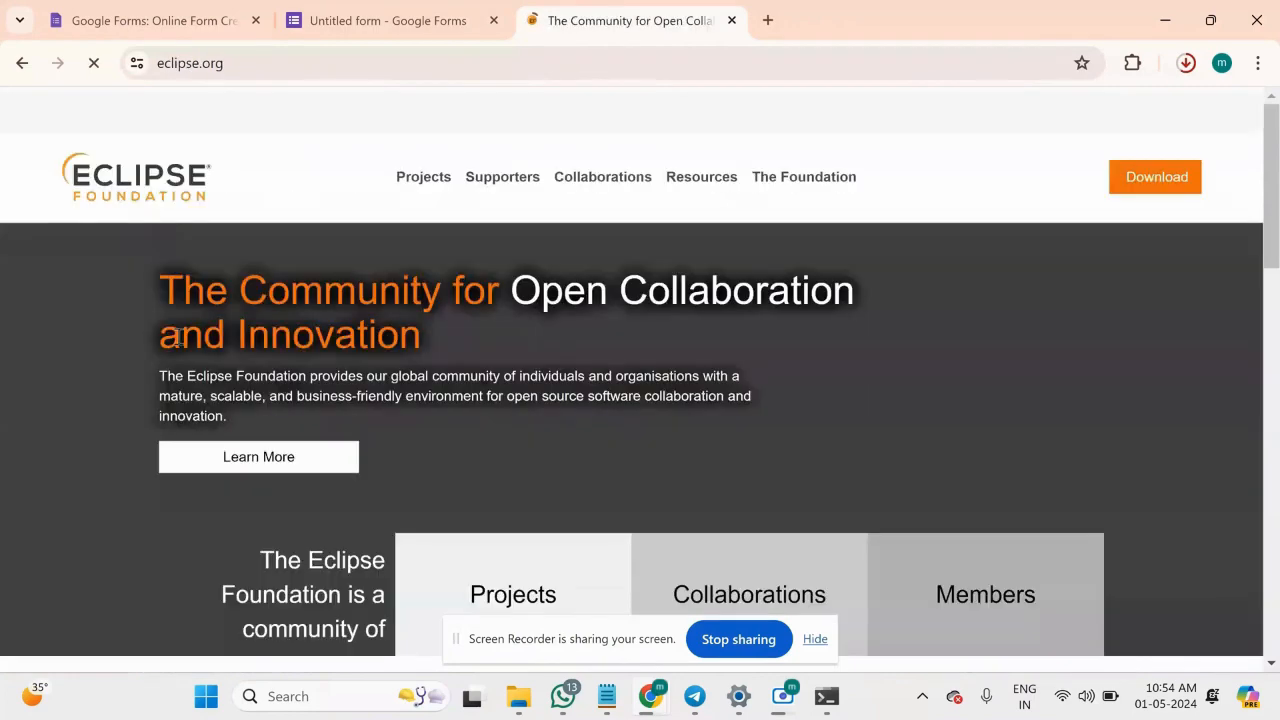
Look over the Eclipse Foundation home page and open its downloads page.
scroll(418, 548, down, 1)
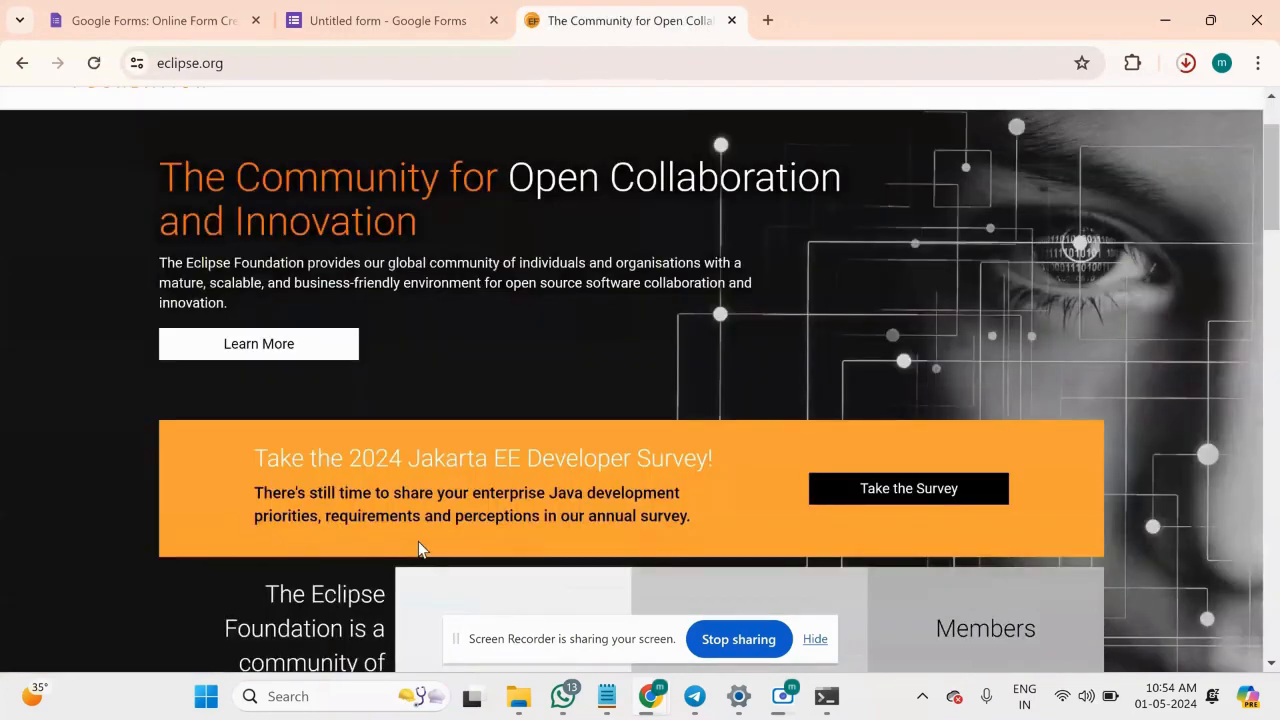
scroll(418, 548, down, 3)
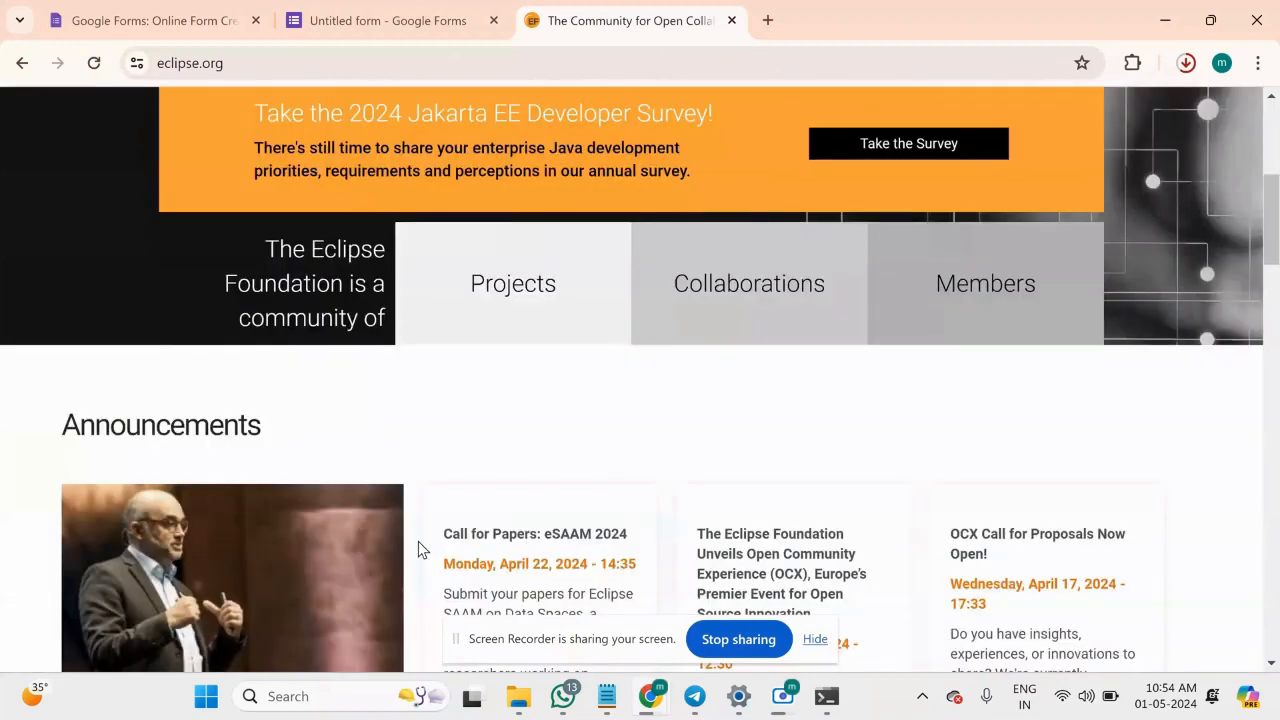
scroll(418, 548, up, 4)
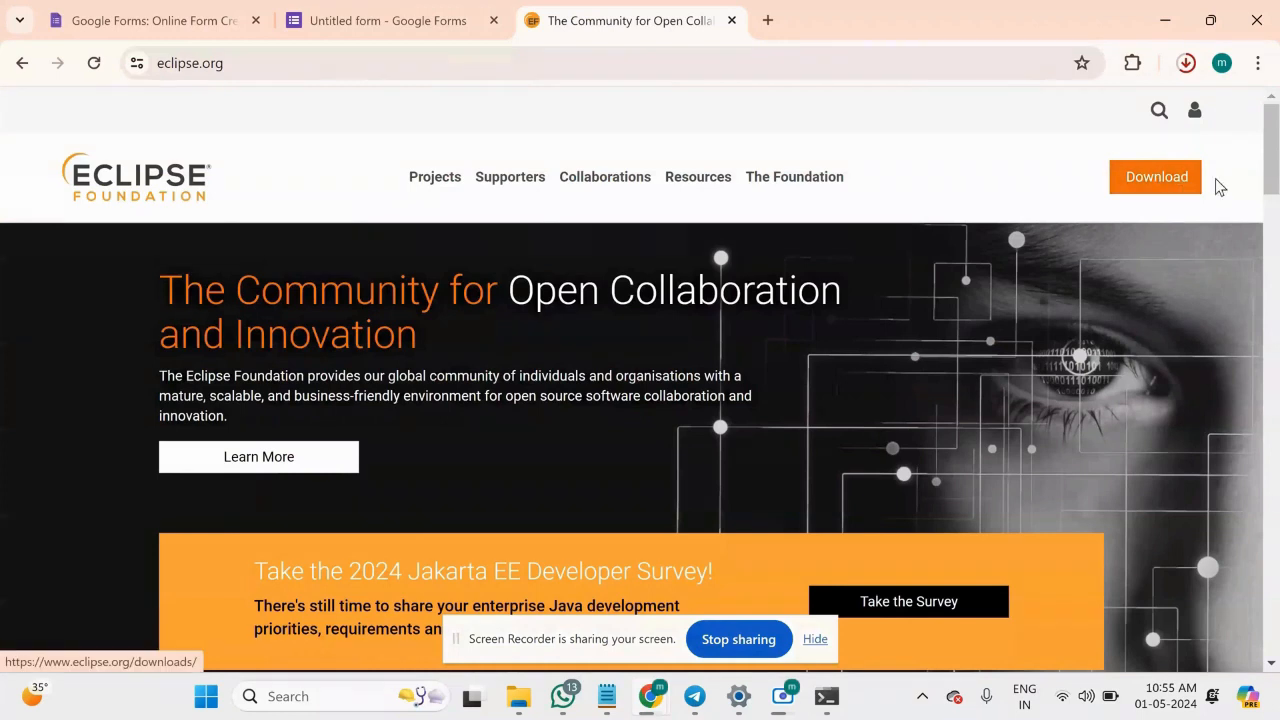
click(1153, 178)
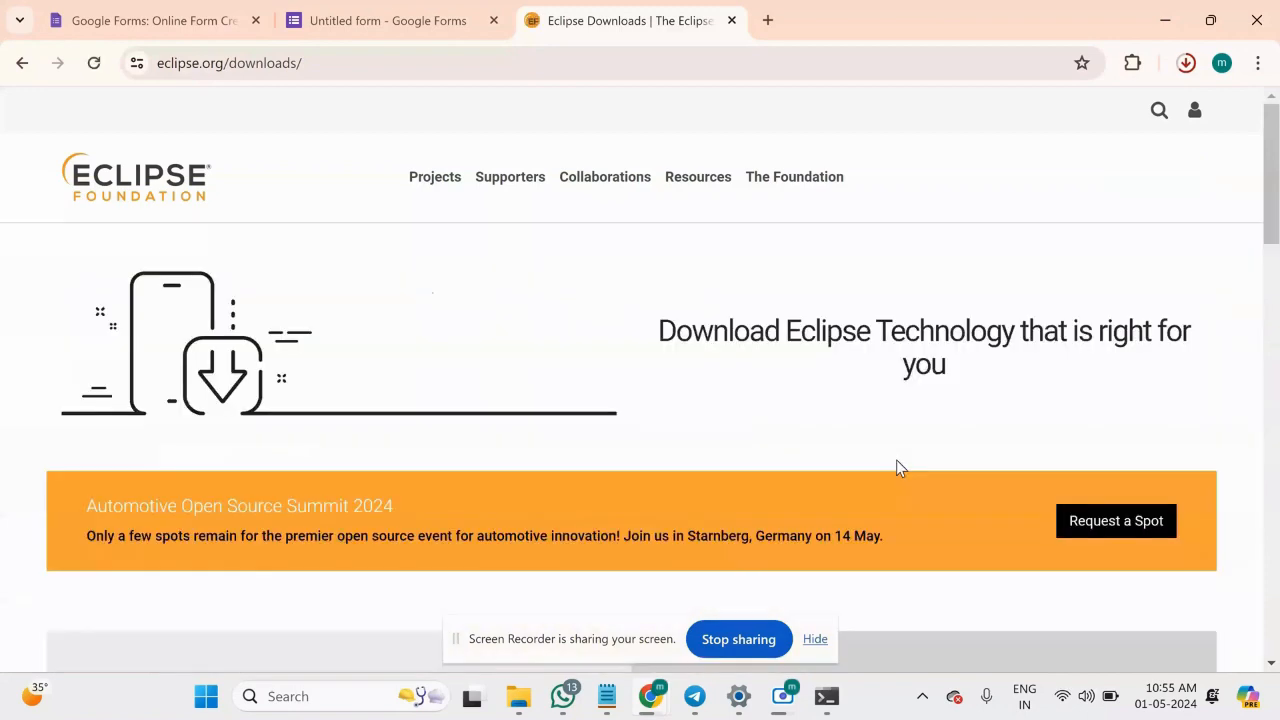
Start downloading the x86_64 Eclipse installer eclipse-inst-jre-win64.exe from the offered mirror and show the recent downloads.
scroll(896, 466, down, 2)
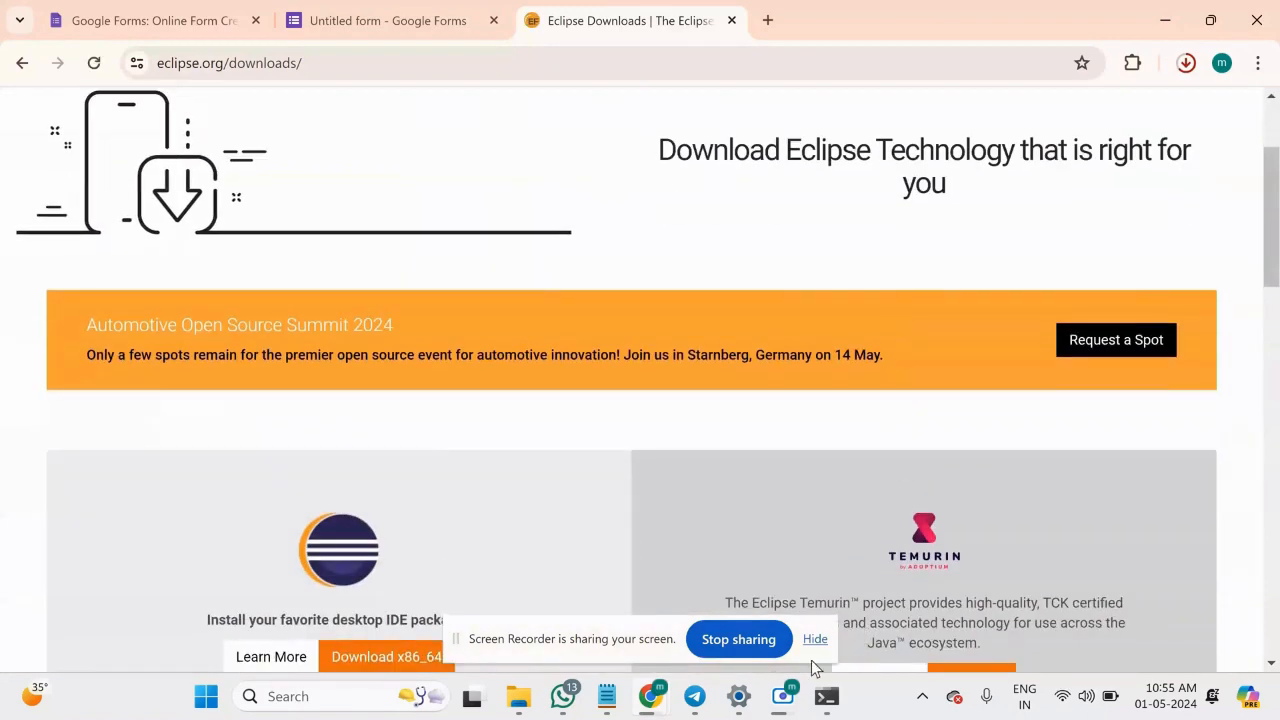
click(815, 638)
scroll(615, 480, down, 1)
scroll(615, 485, down, 2)
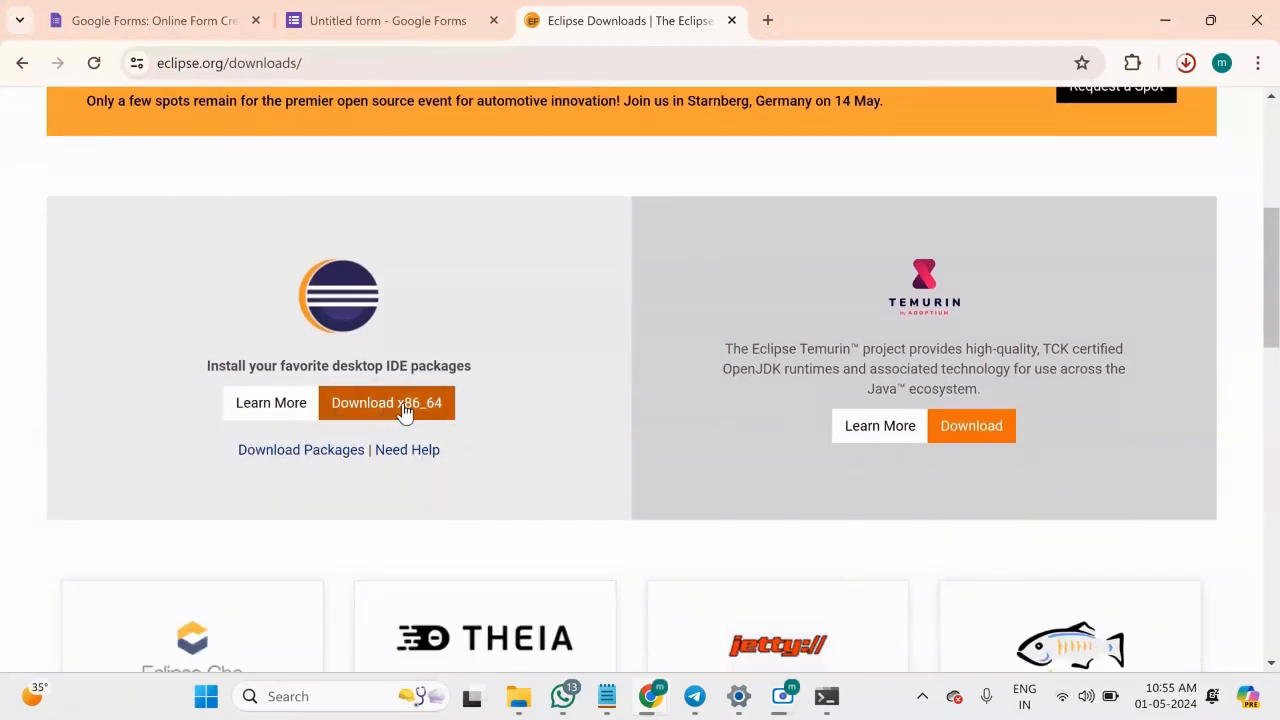
click(398, 403)
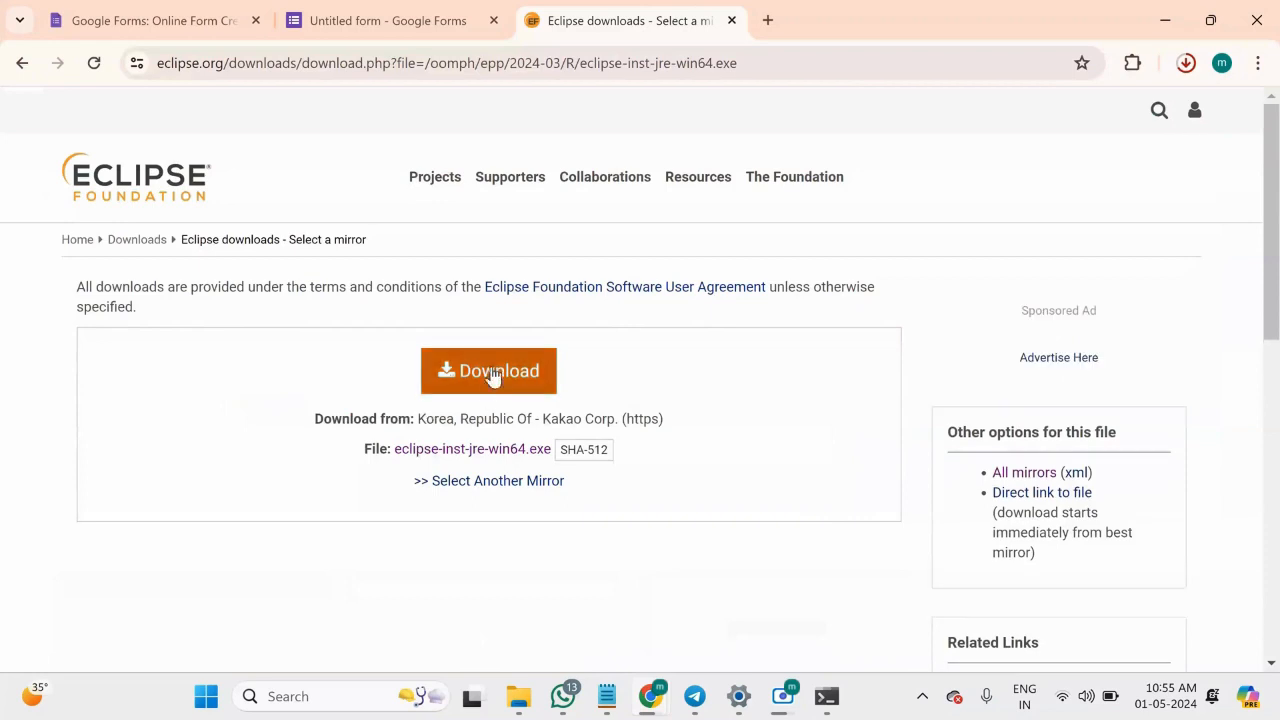
click(491, 368)
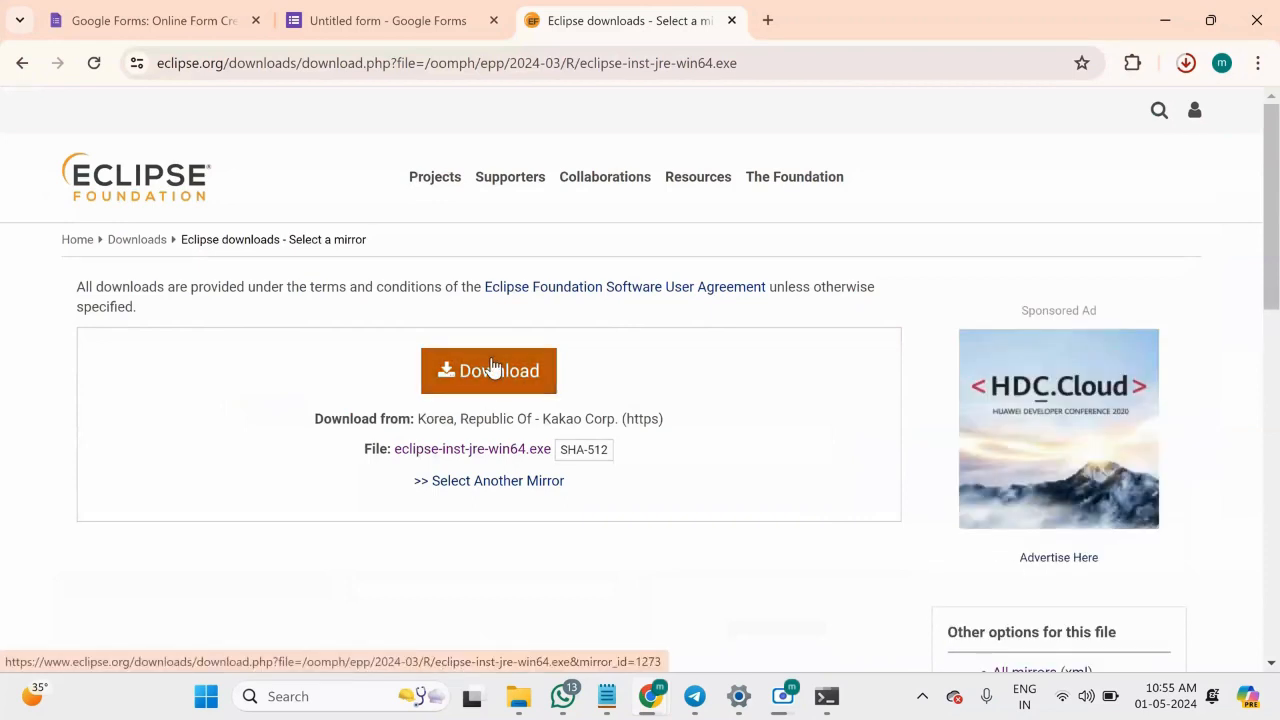
click(1186, 63)
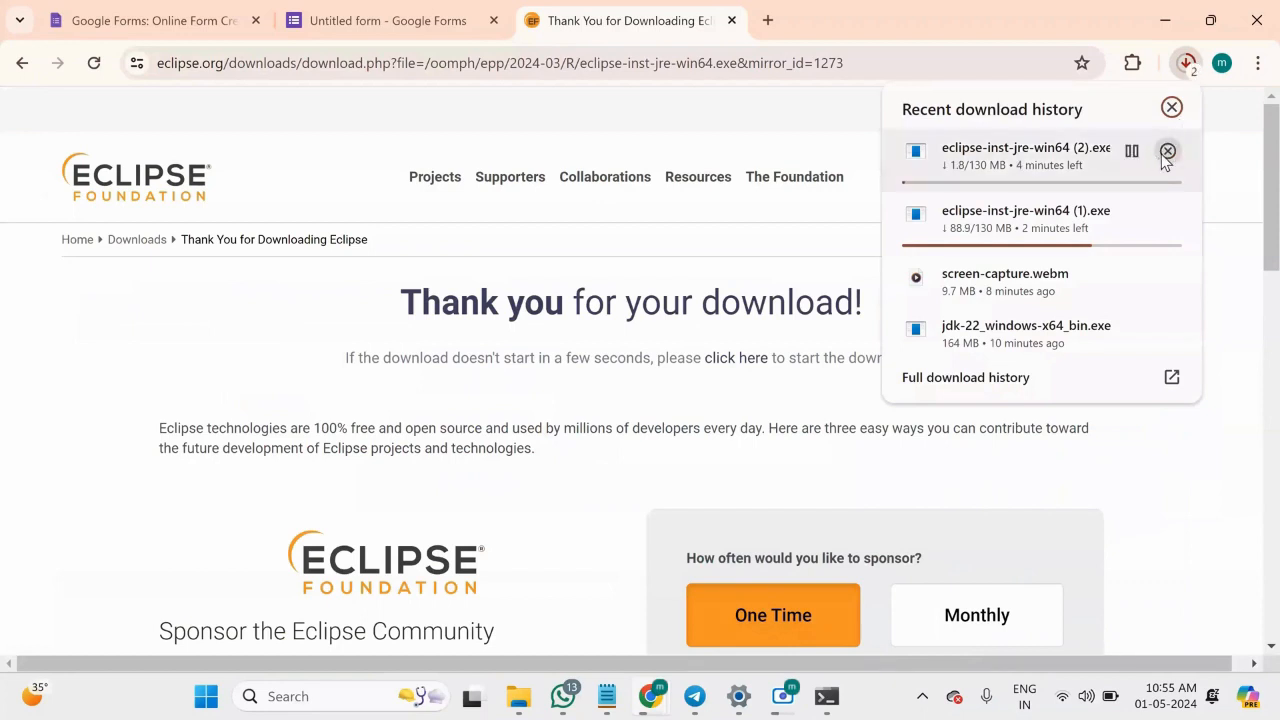
Cancel the duplicate download eclipse-inst-jre-win64 (2).exe and close the recent download history.
click(1166, 152)
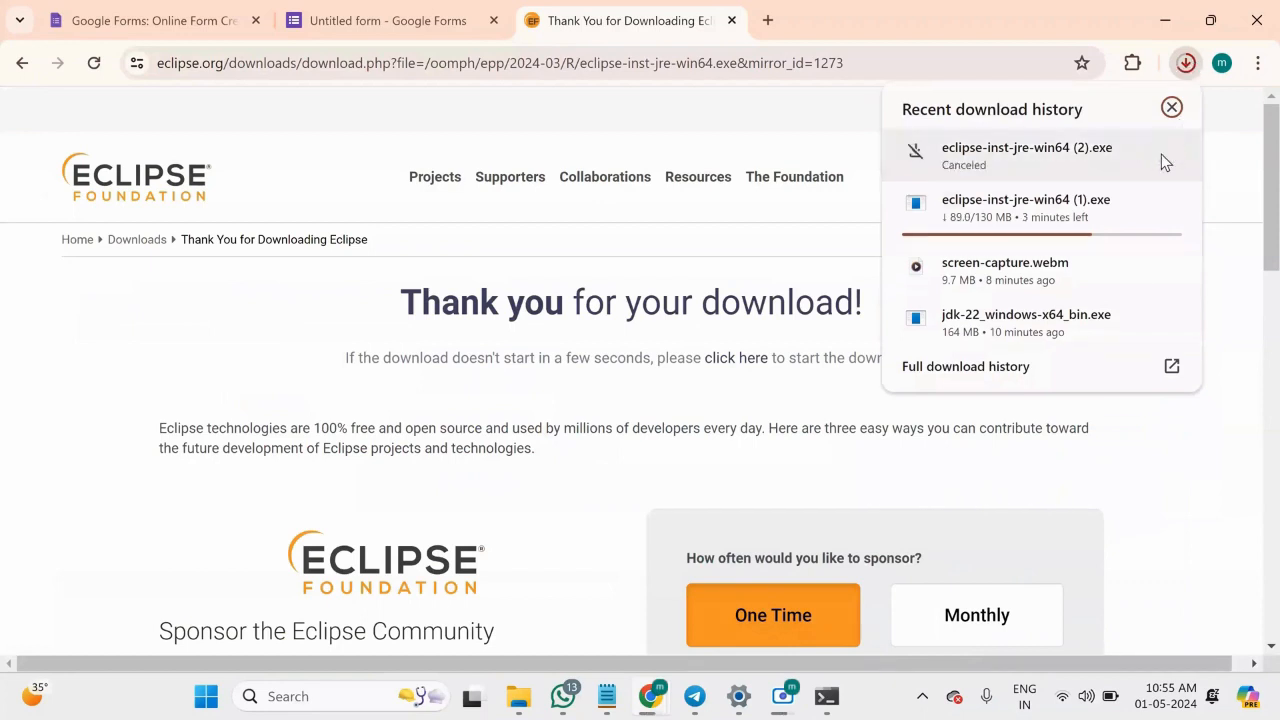
click(811, 213)
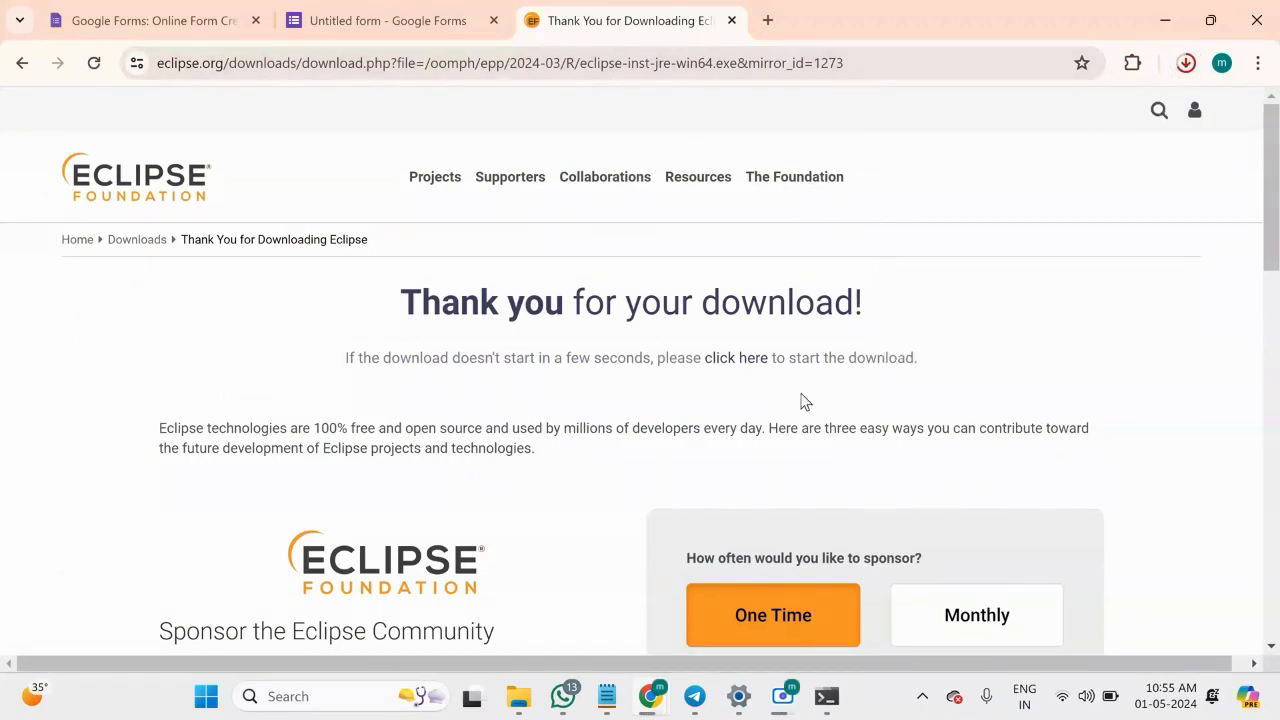
scroll(797, 395, down, 1)
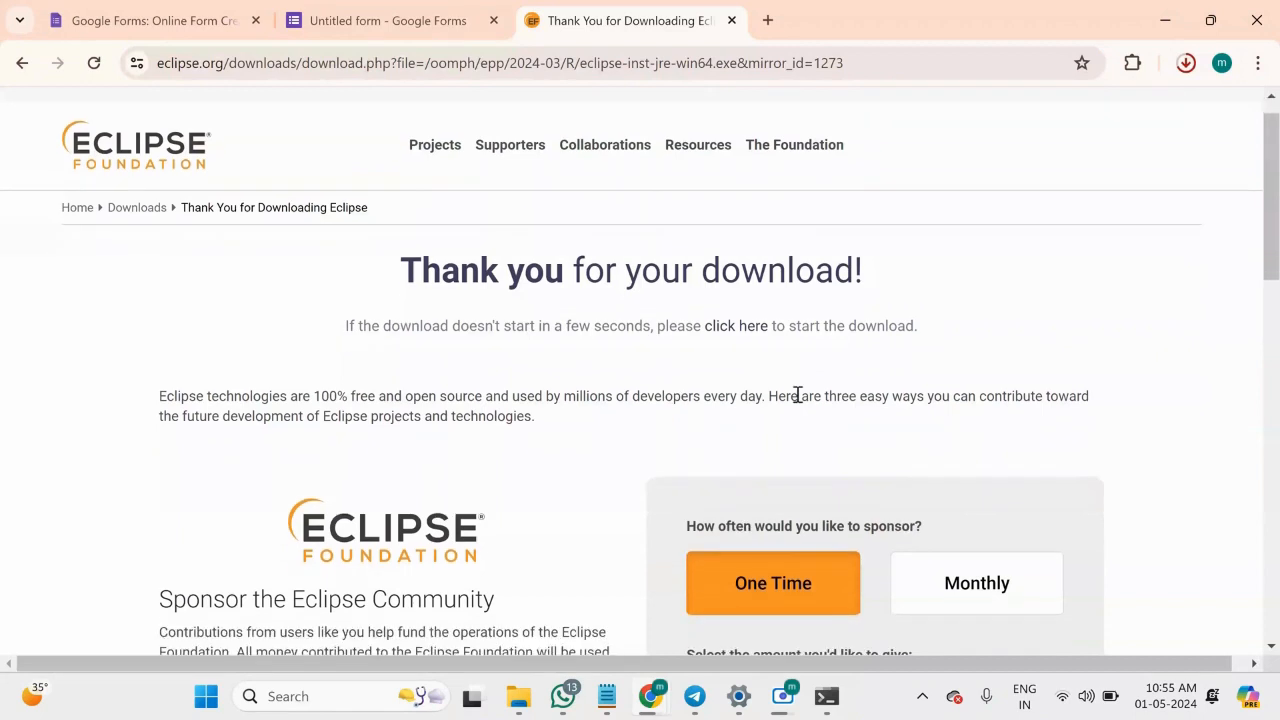
Show the downloaded eclipse-inst-jre-win64 (1).exe in its folder and run the installer.
click(1186, 63)
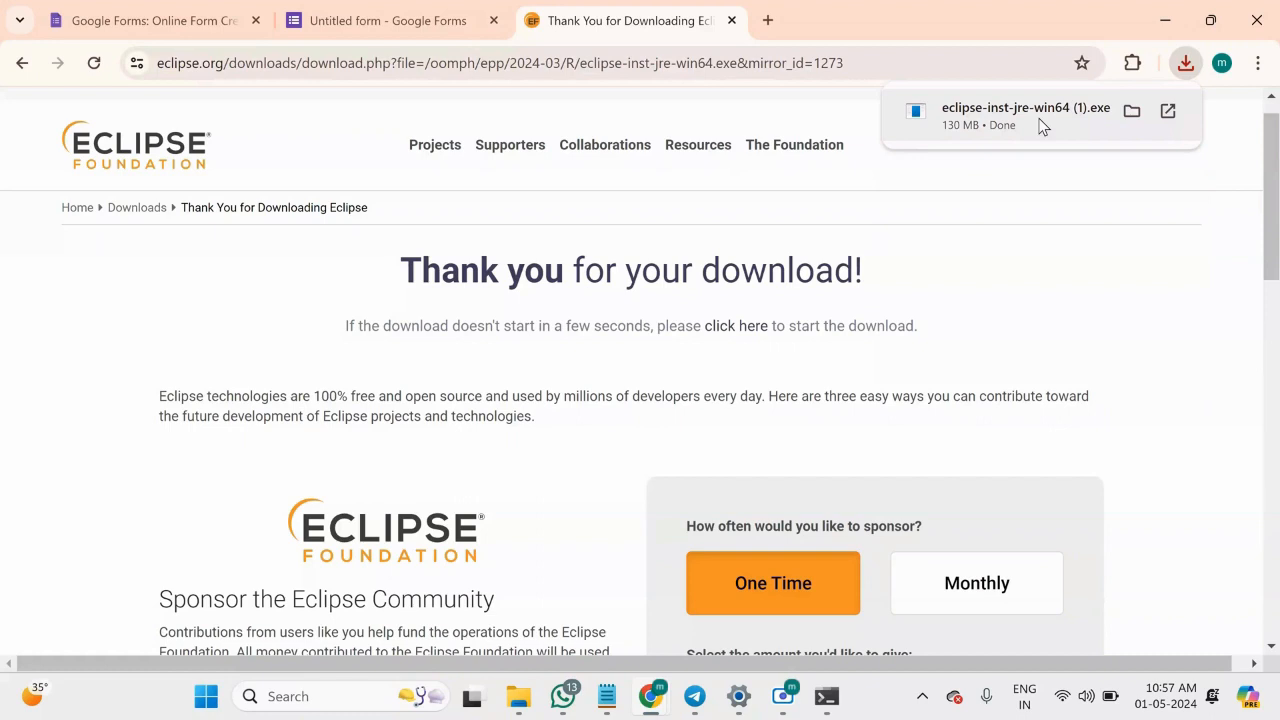
click(1134, 112)
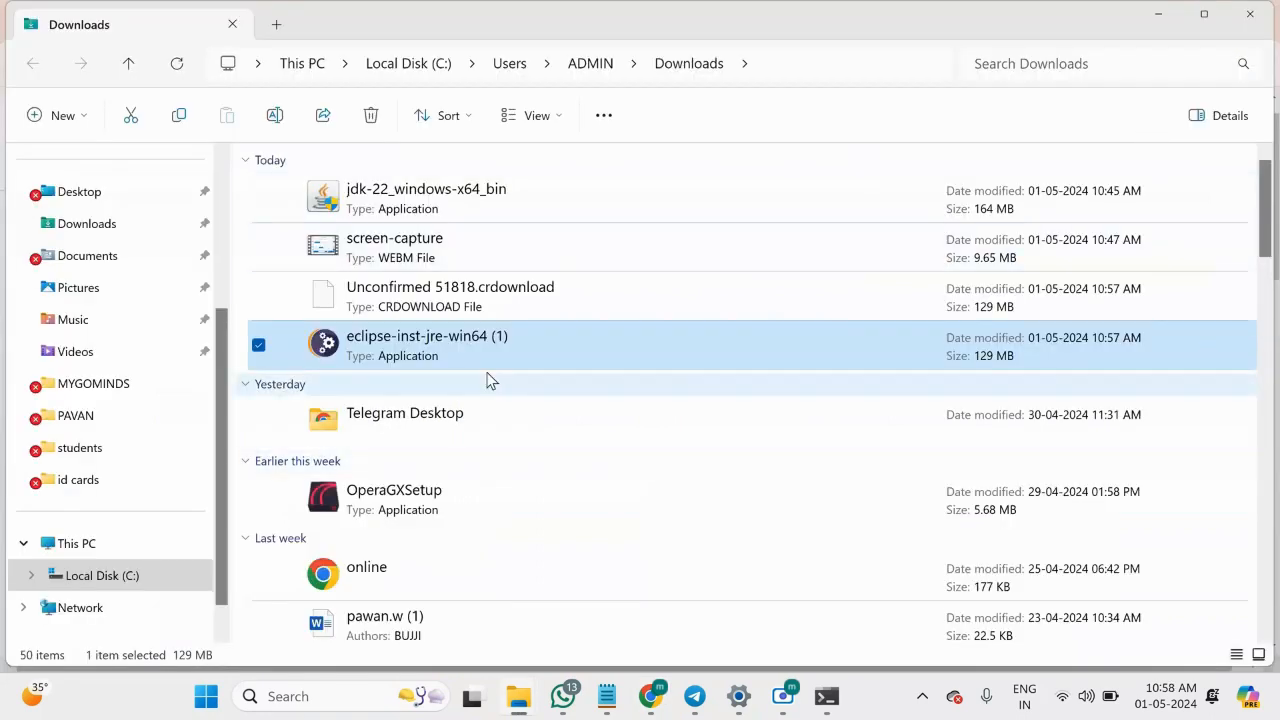
double_click(477, 337)
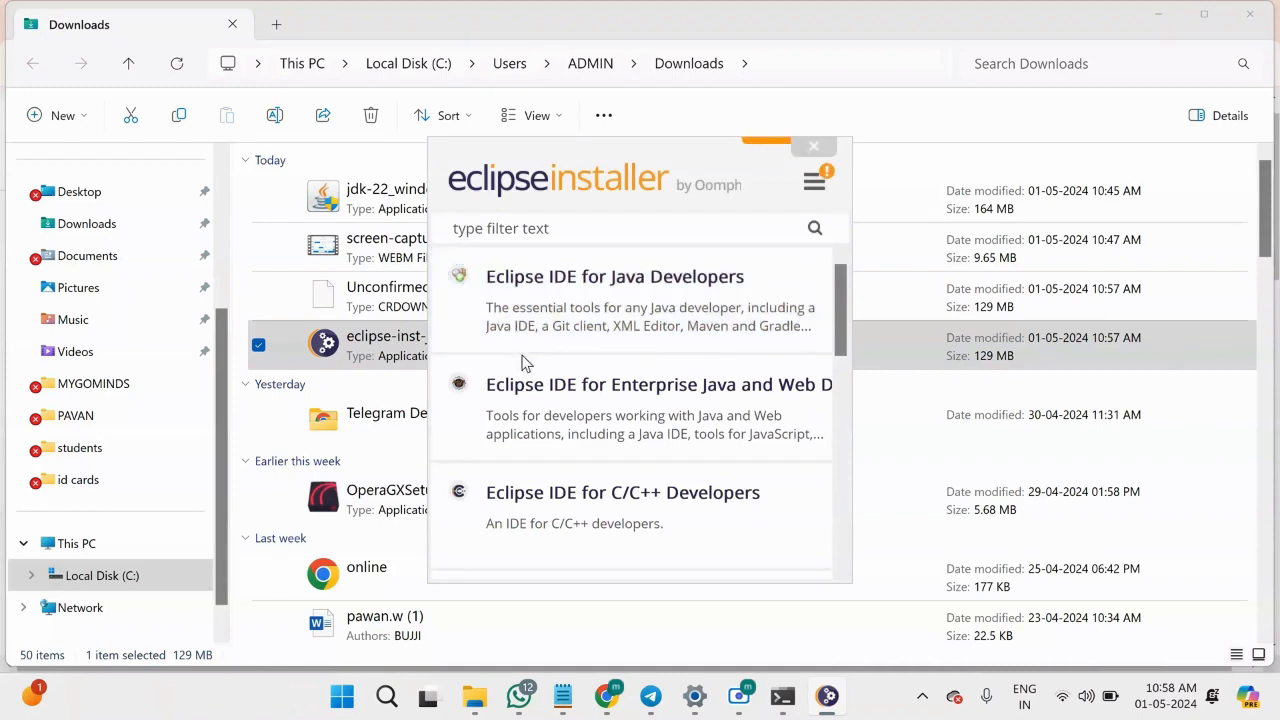
Look through the packages offered by the Eclipse installer and choose Eclipse IDE for Java Developers.
scroll(525, 363, down, 1)
scroll(522, 363, down, 1)
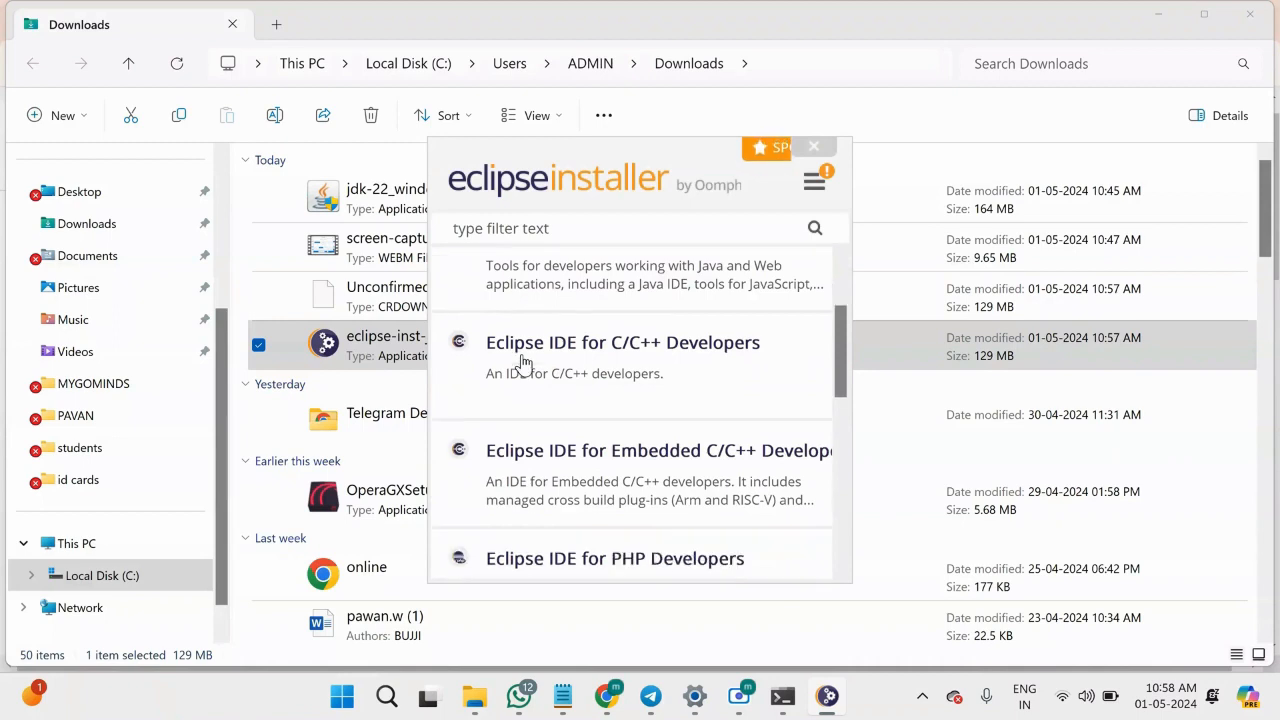
scroll(522, 362, up, 2)
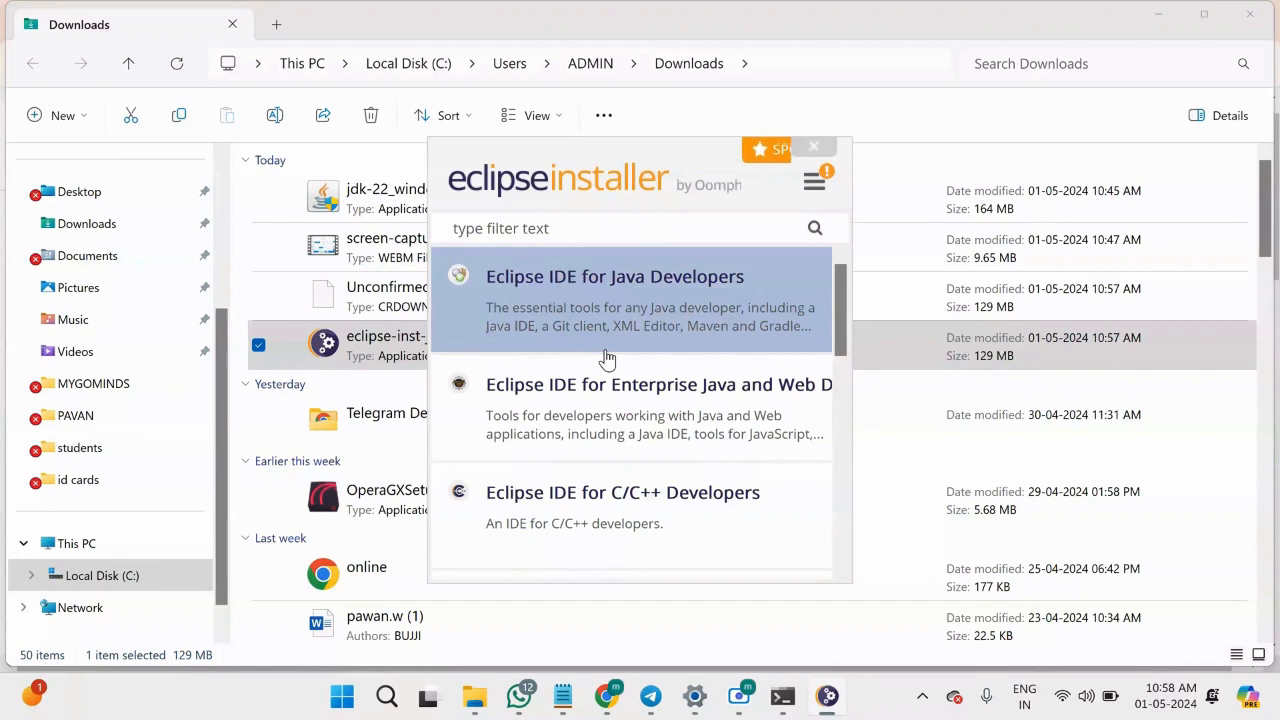
click(607, 252)
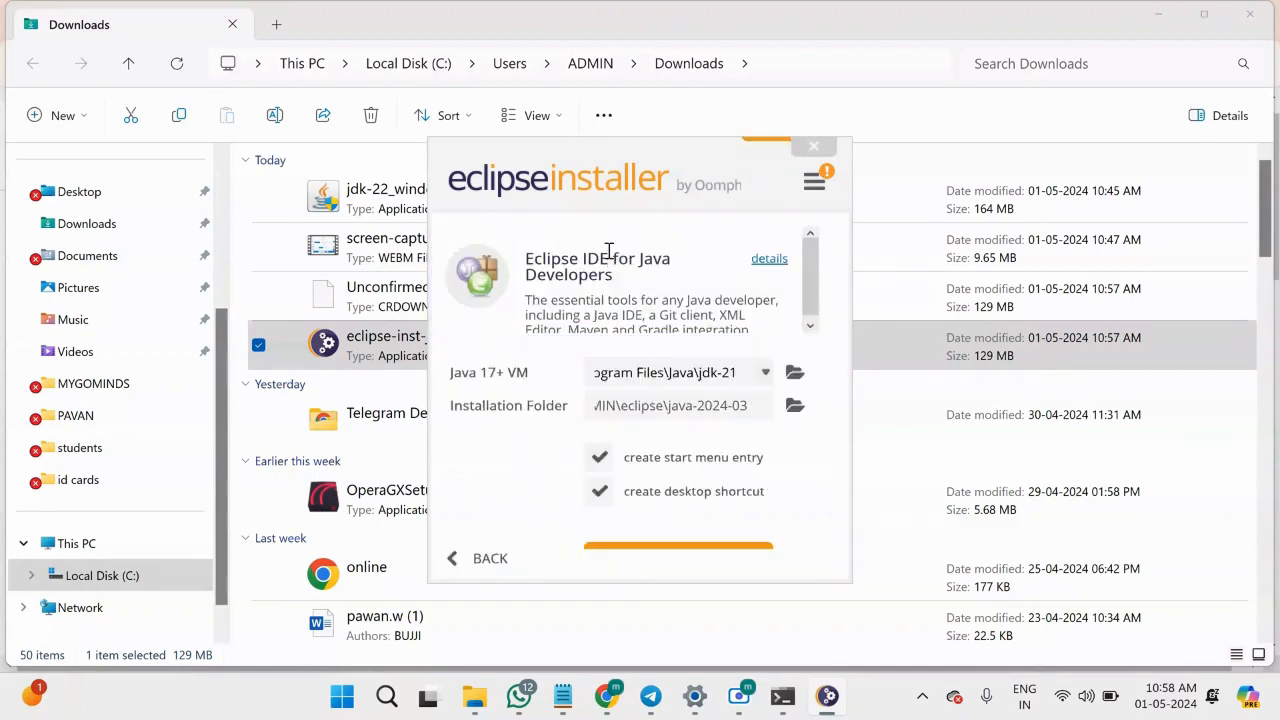
Review the available Java VMs, keep jdk-21, and install the package with the start menu entry and desktop shortcut enabled.
click(641, 372)
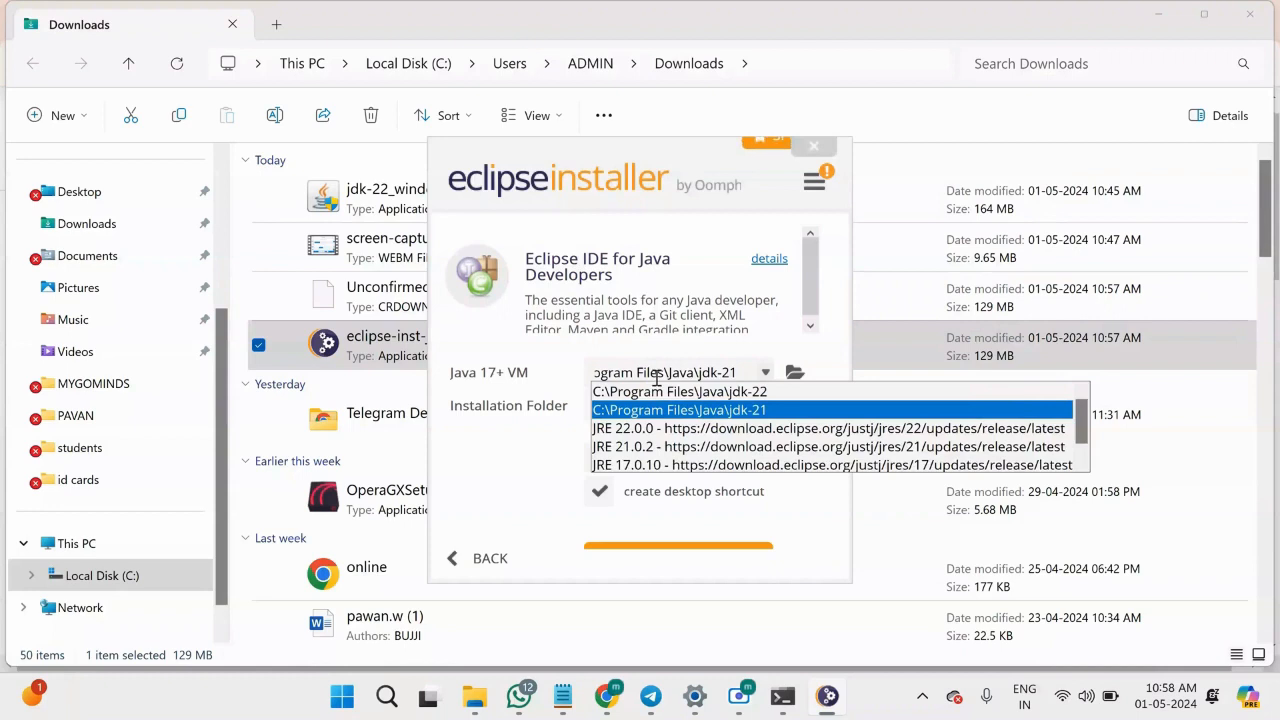
click(513, 498)
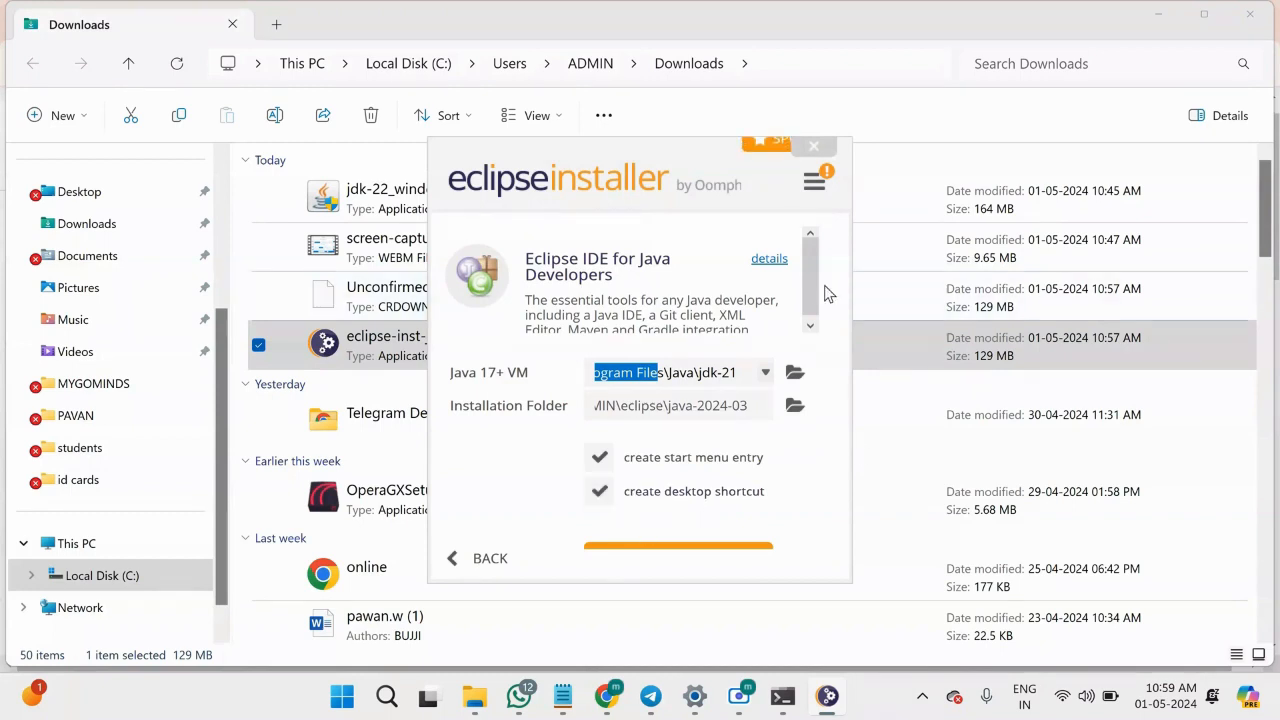
drag(813, 286, 815, 331)
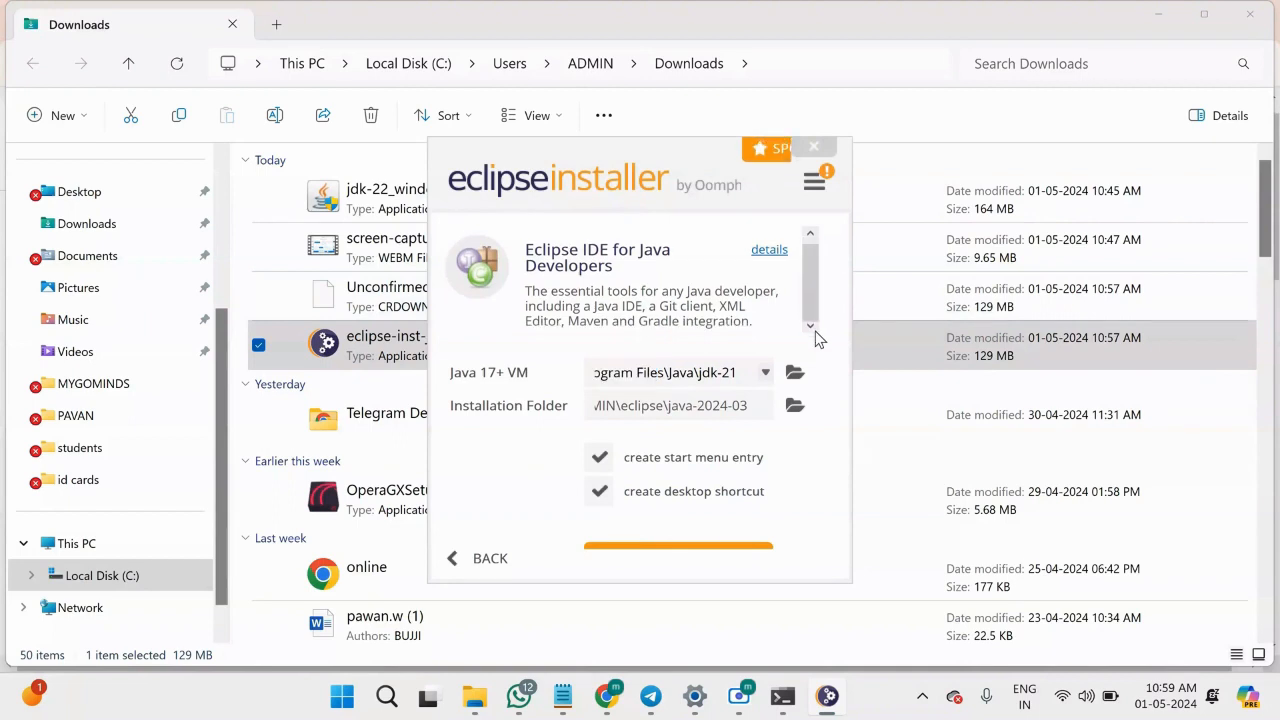
click(691, 551)
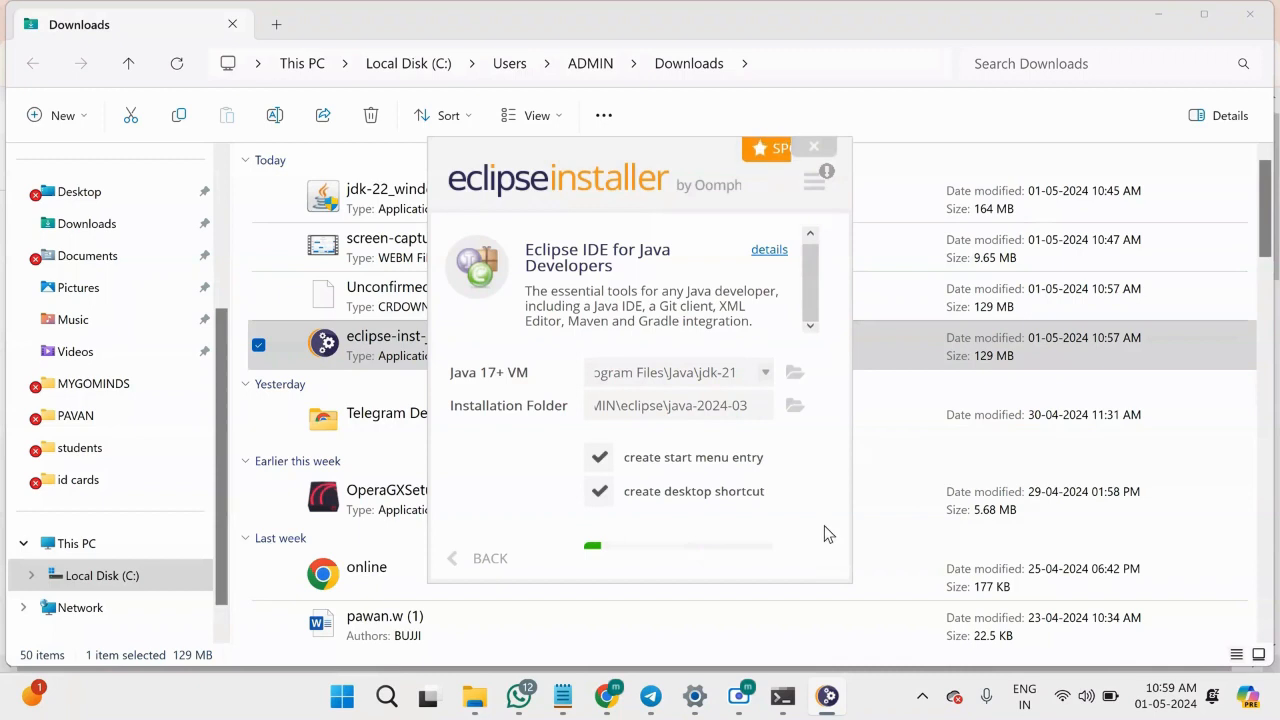
drag(836, 235, 828, 458)
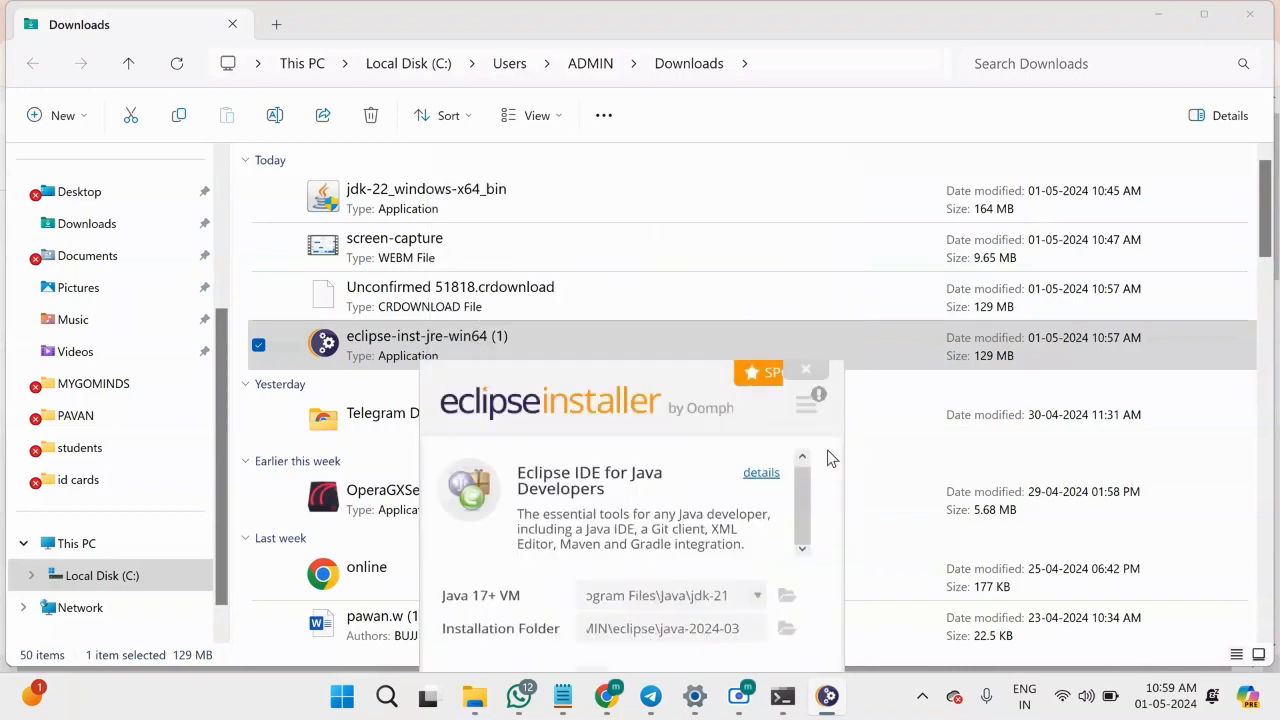
drag(835, 524, 814, 239)
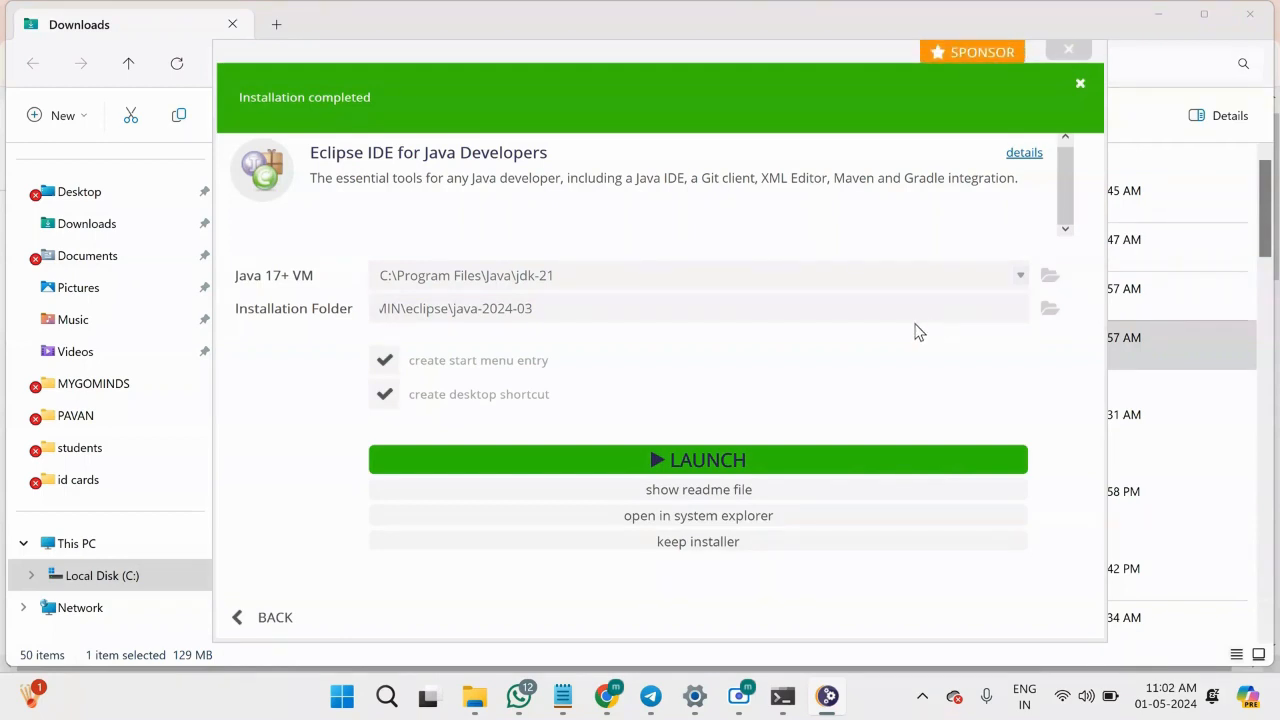
Launch the installed Eclipse with C:\Users\ADMIN\eclipse-workspace as the default workspace, and continue with updating that older workspace.
click(601, 472)
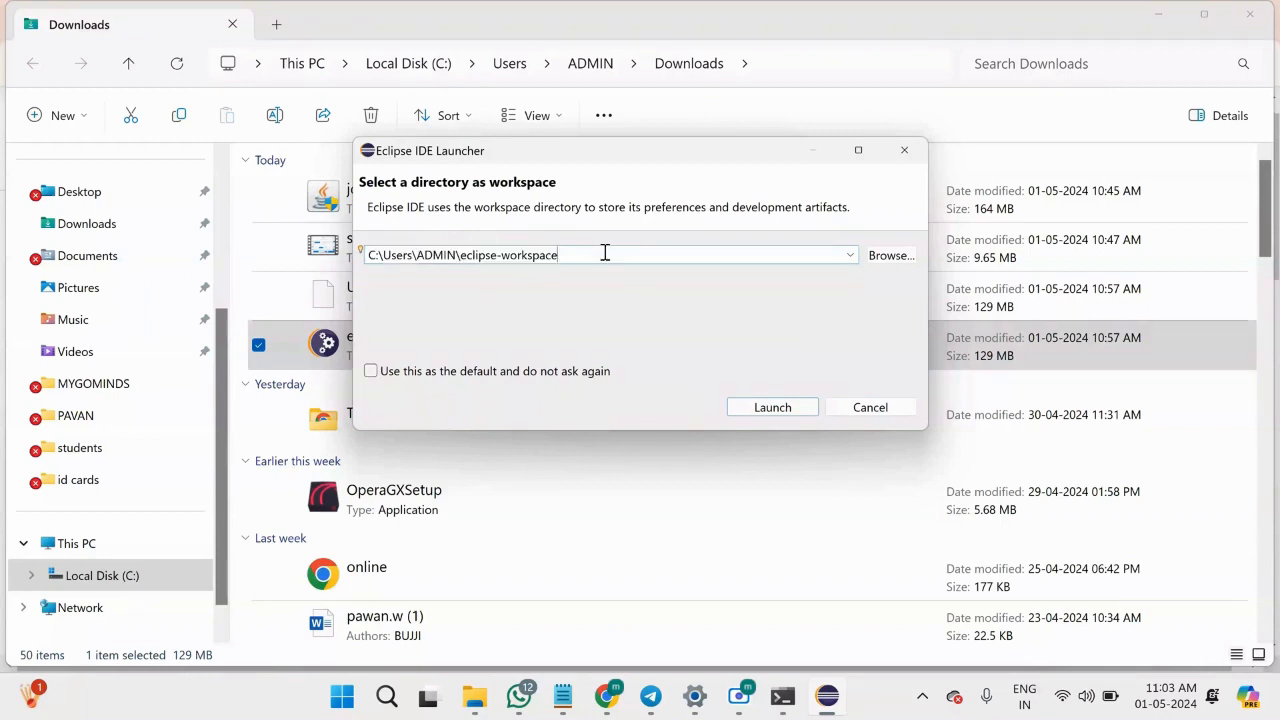
drag(605, 254, 320, 257)
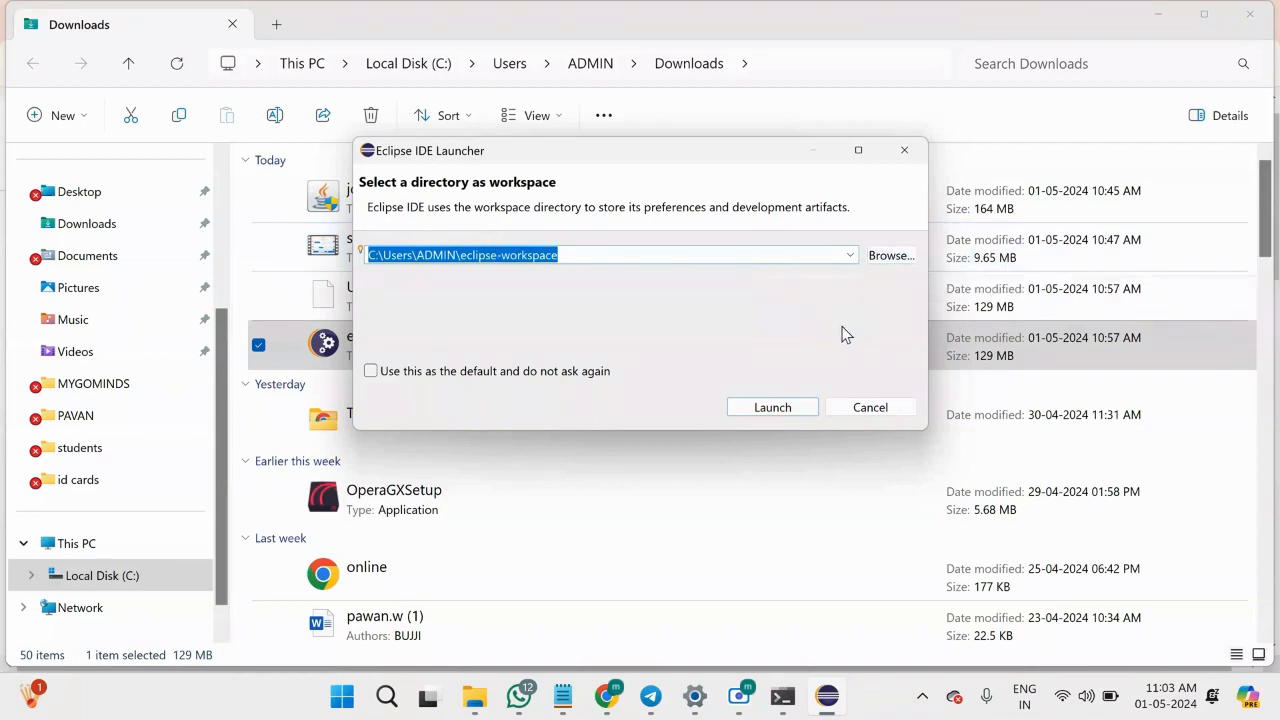
click(371, 371)
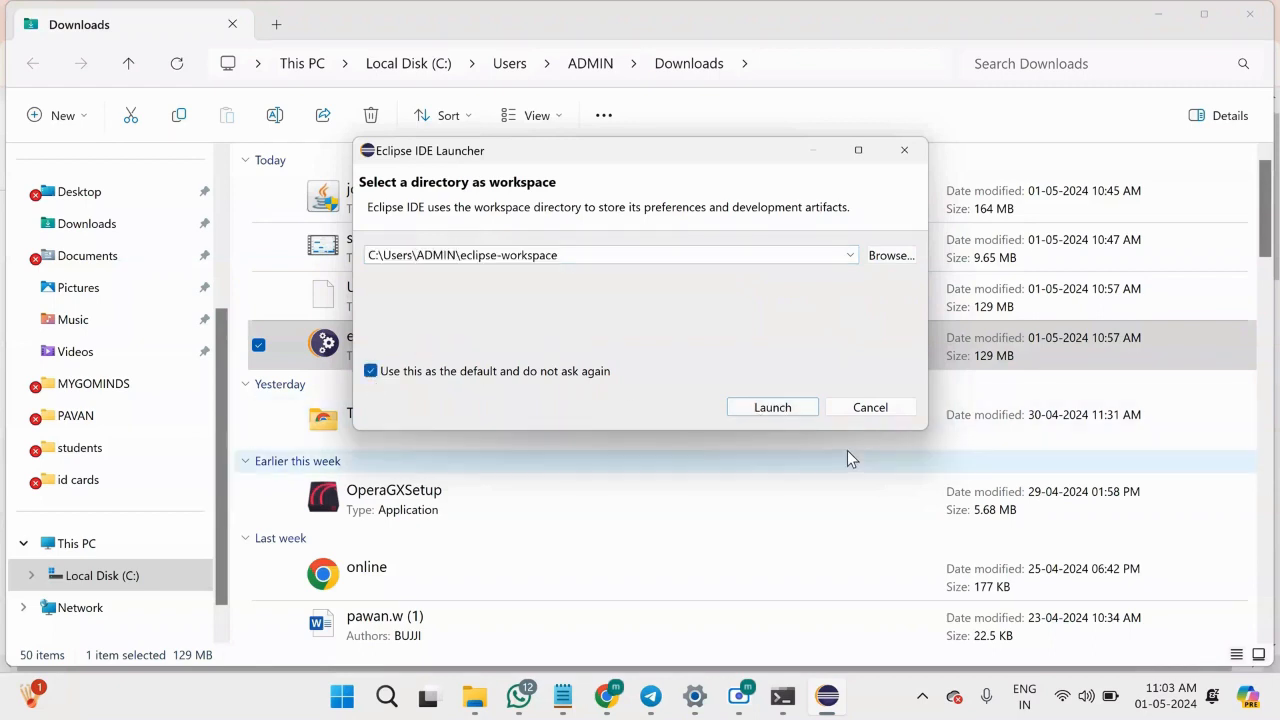
click(783, 408)
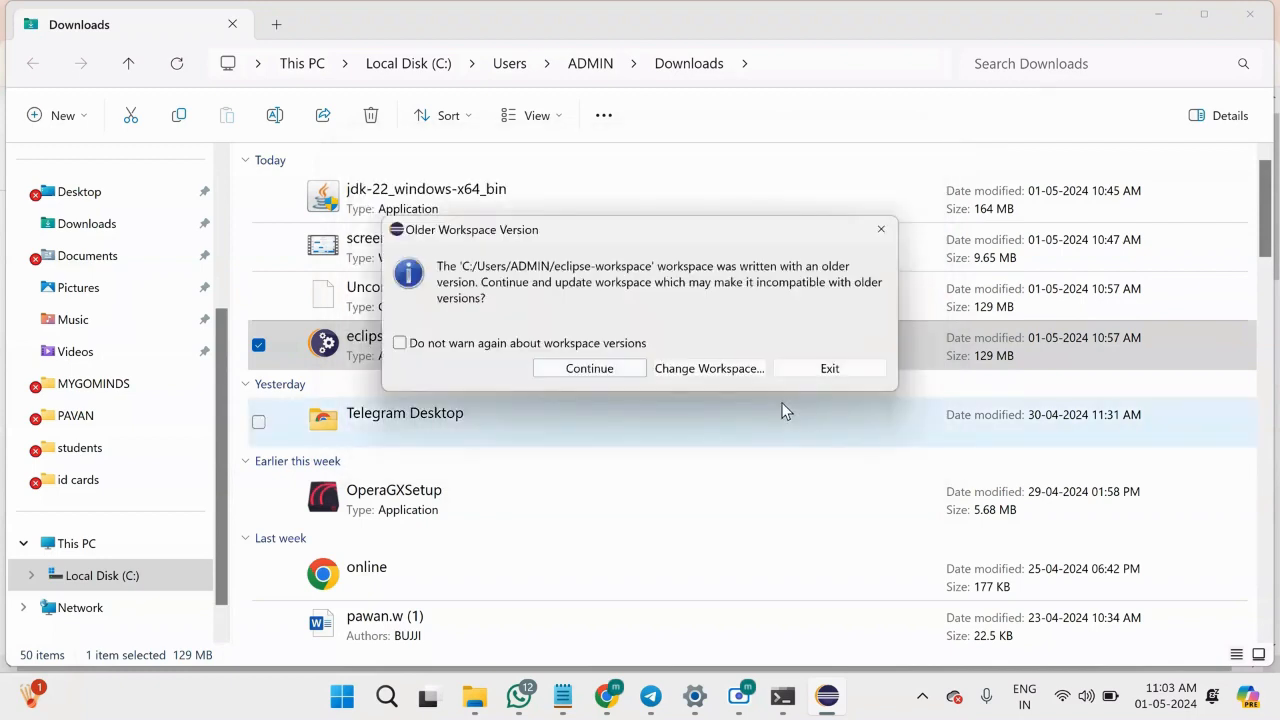
click(590, 368)
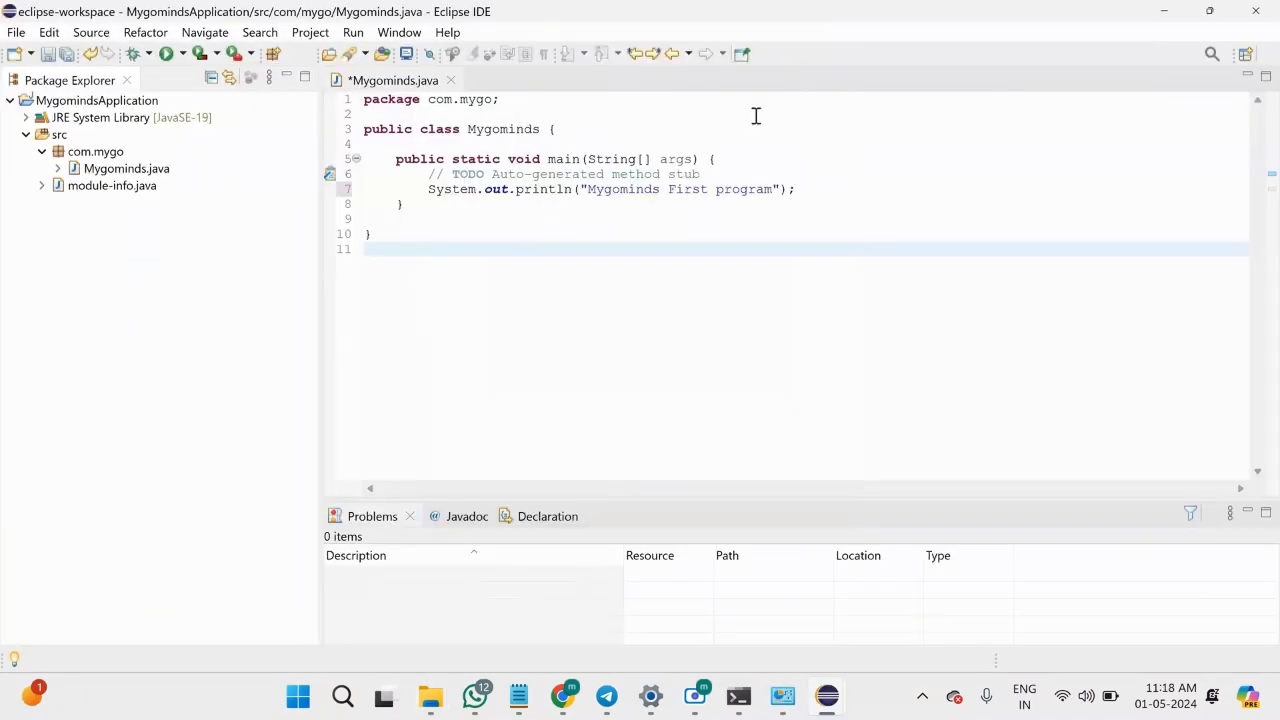
Run Mygominds.java as a Java application, saving the file before launch, and highlight its console output.
right_click(566, 273)
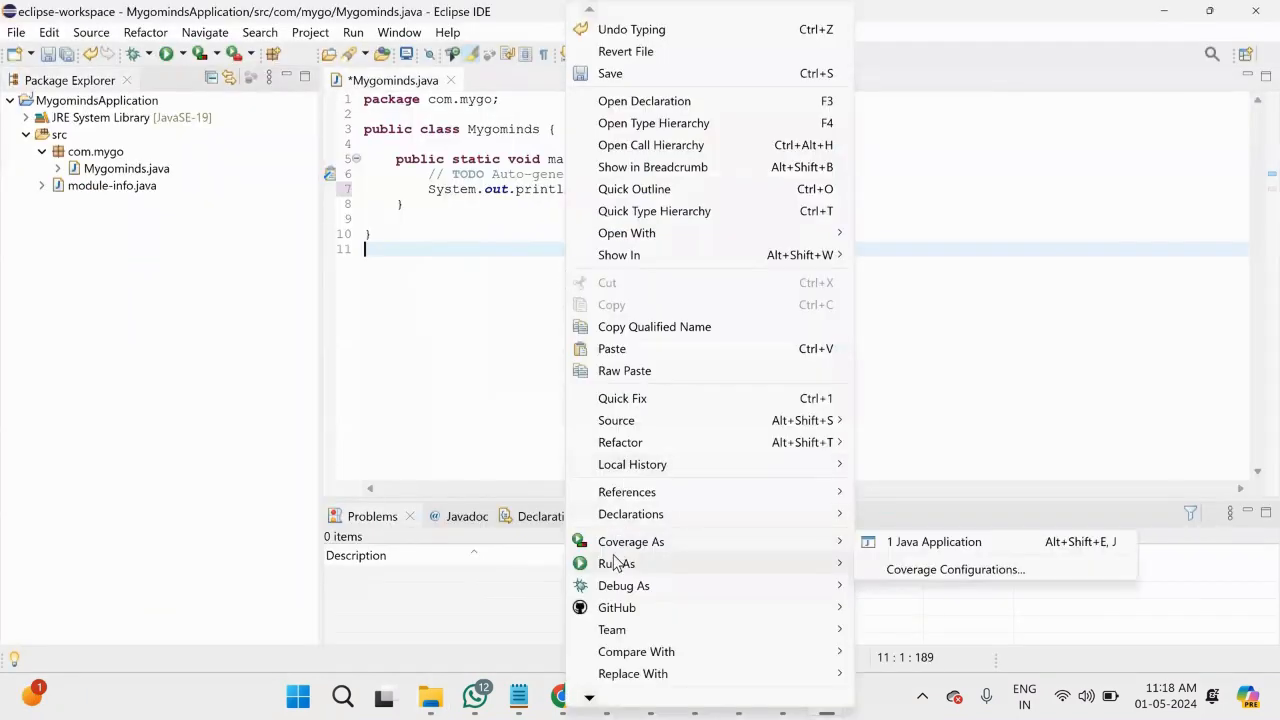
mouse_move(617, 563)
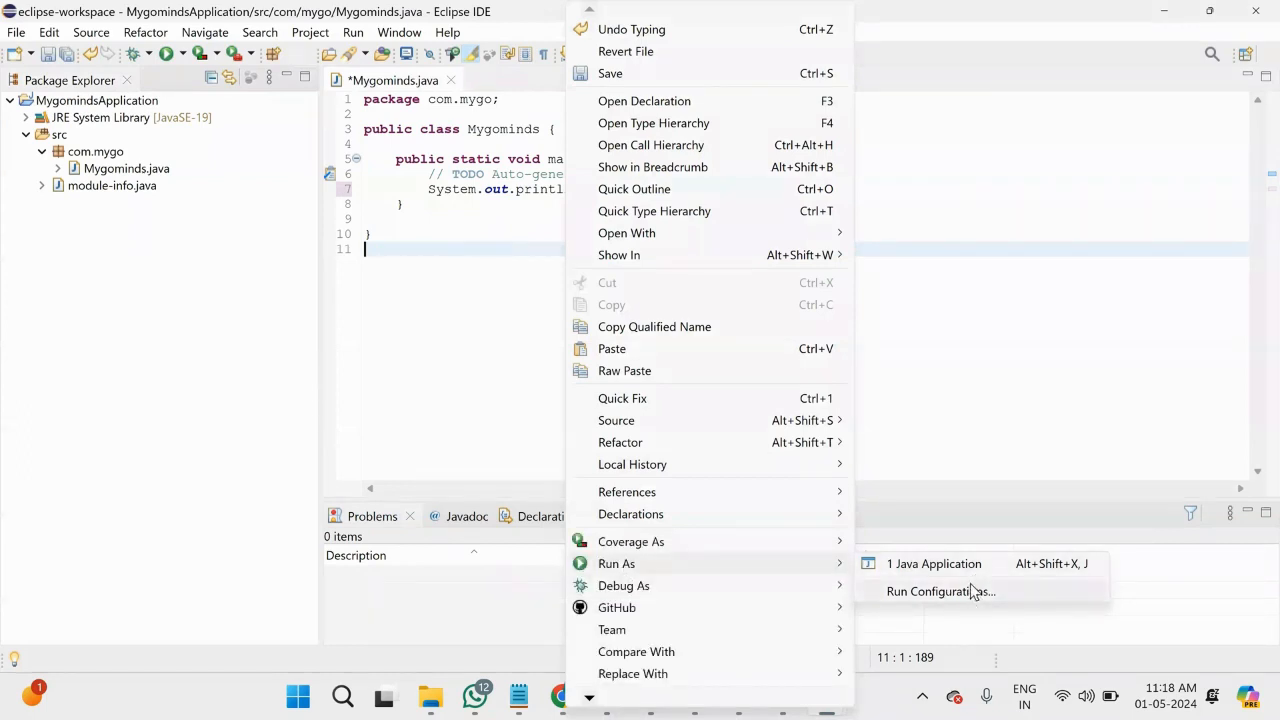
click(933, 564)
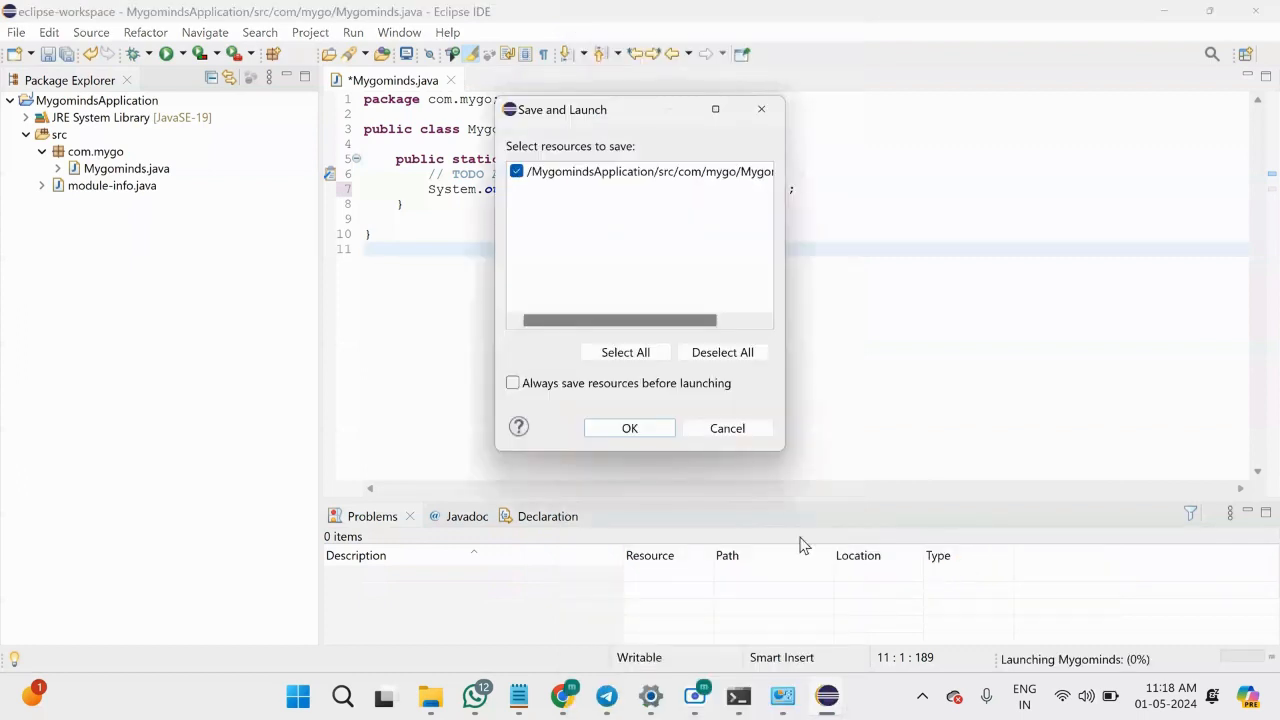
click(630, 429)
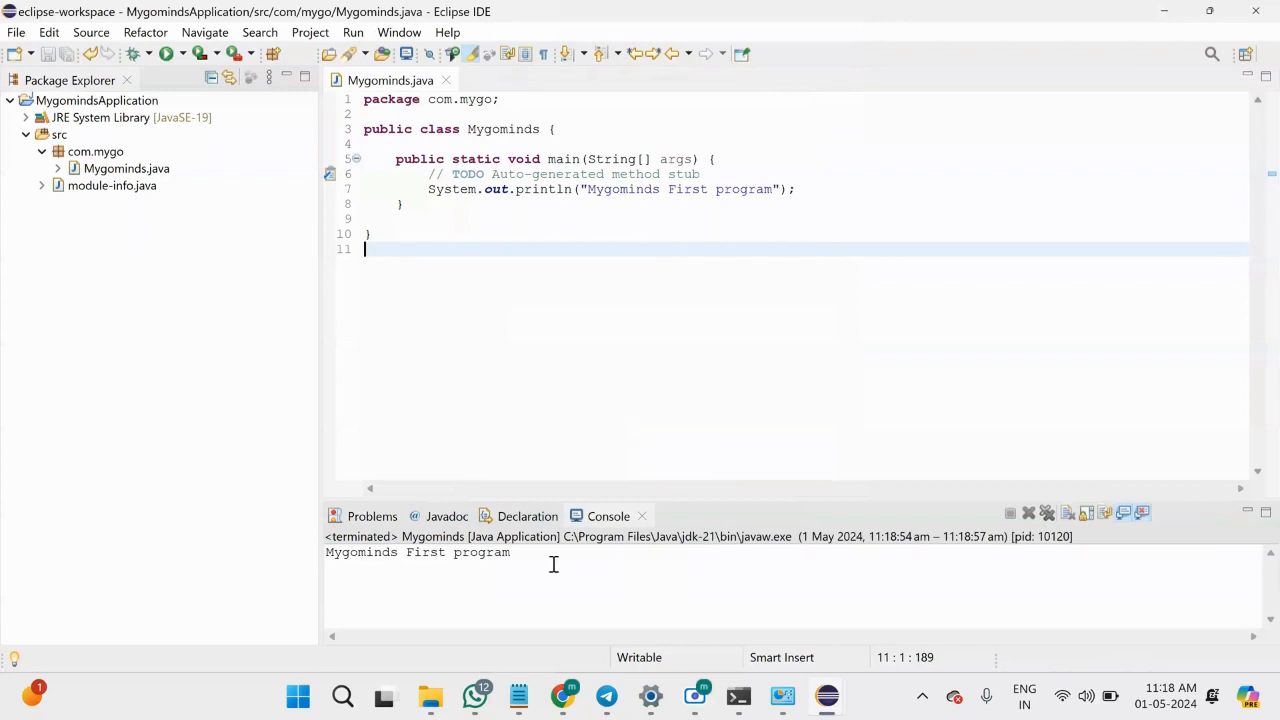
drag(553, 564, 285, 545)
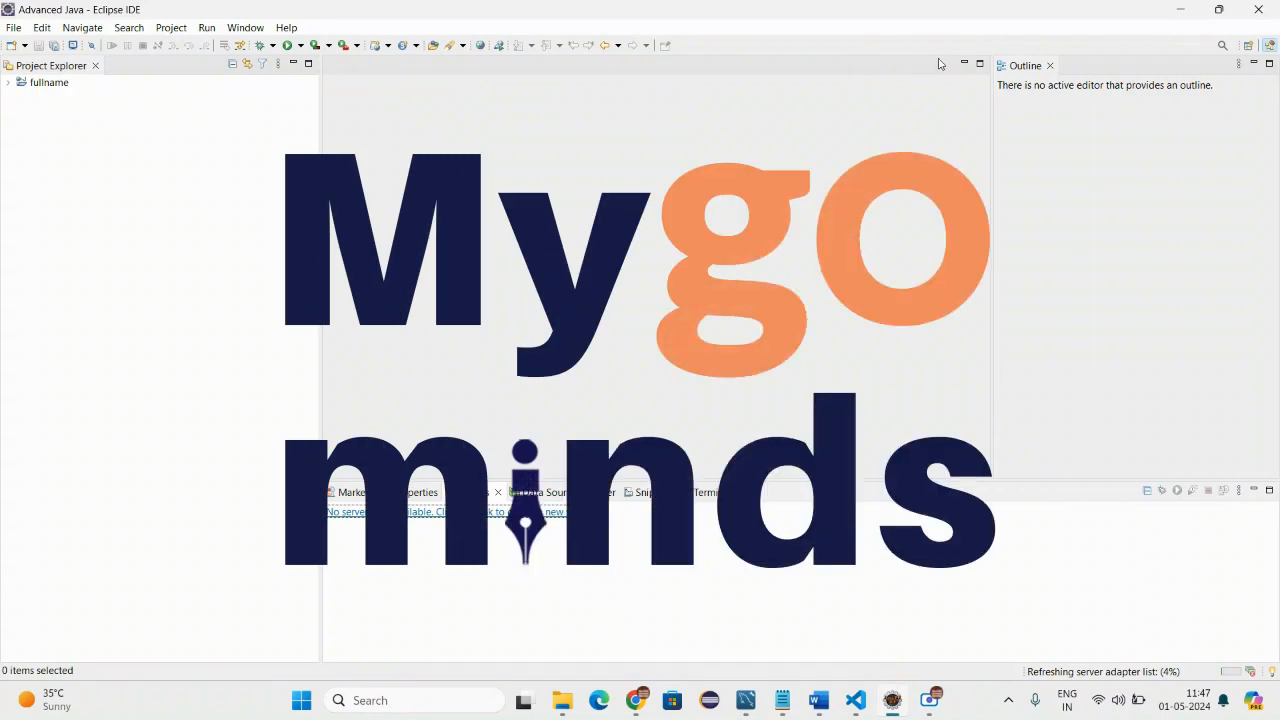
Open the Java EE (default) perspective in Eclipse and show the Servers view.
click(1249, 46)
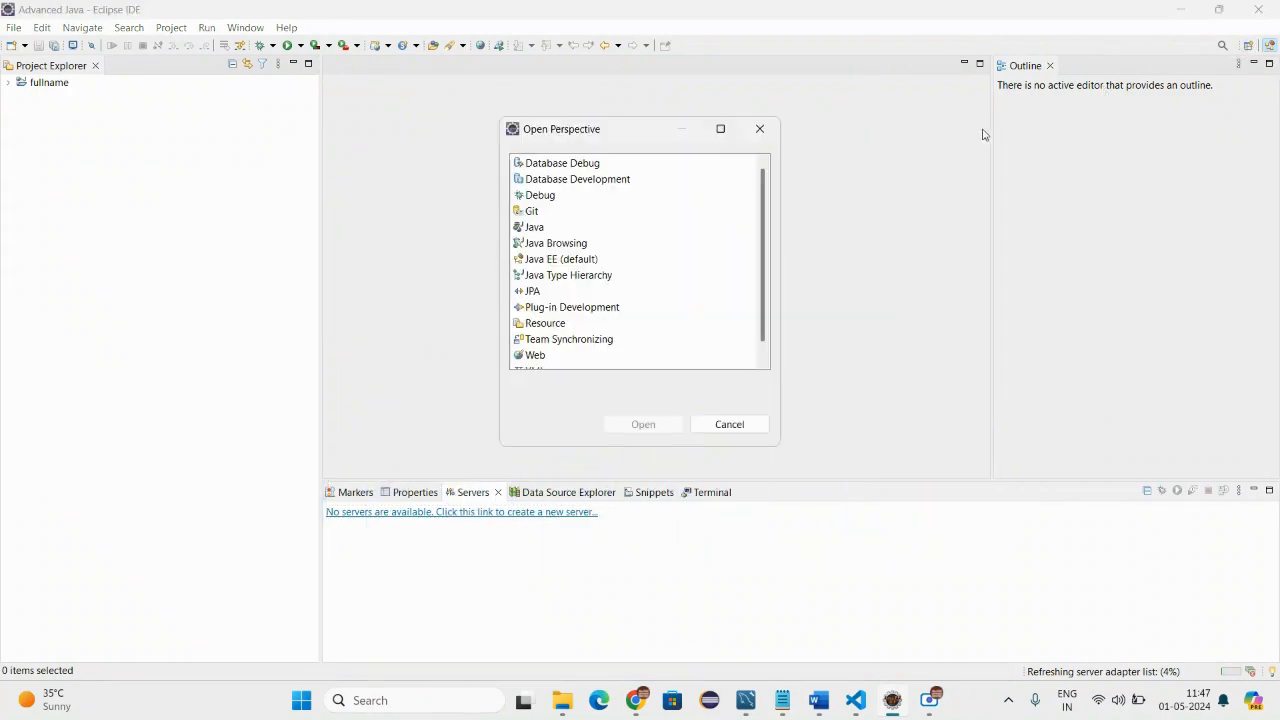
double_click(586, 263)
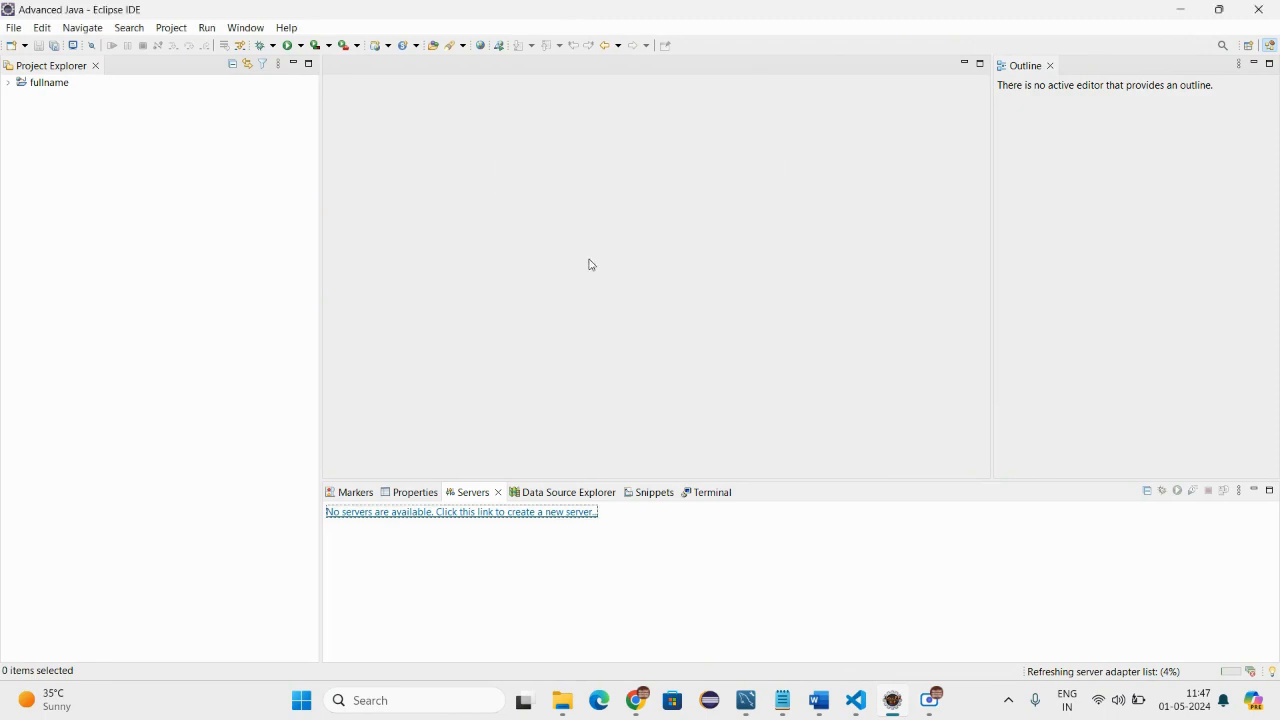
click(246, 28)
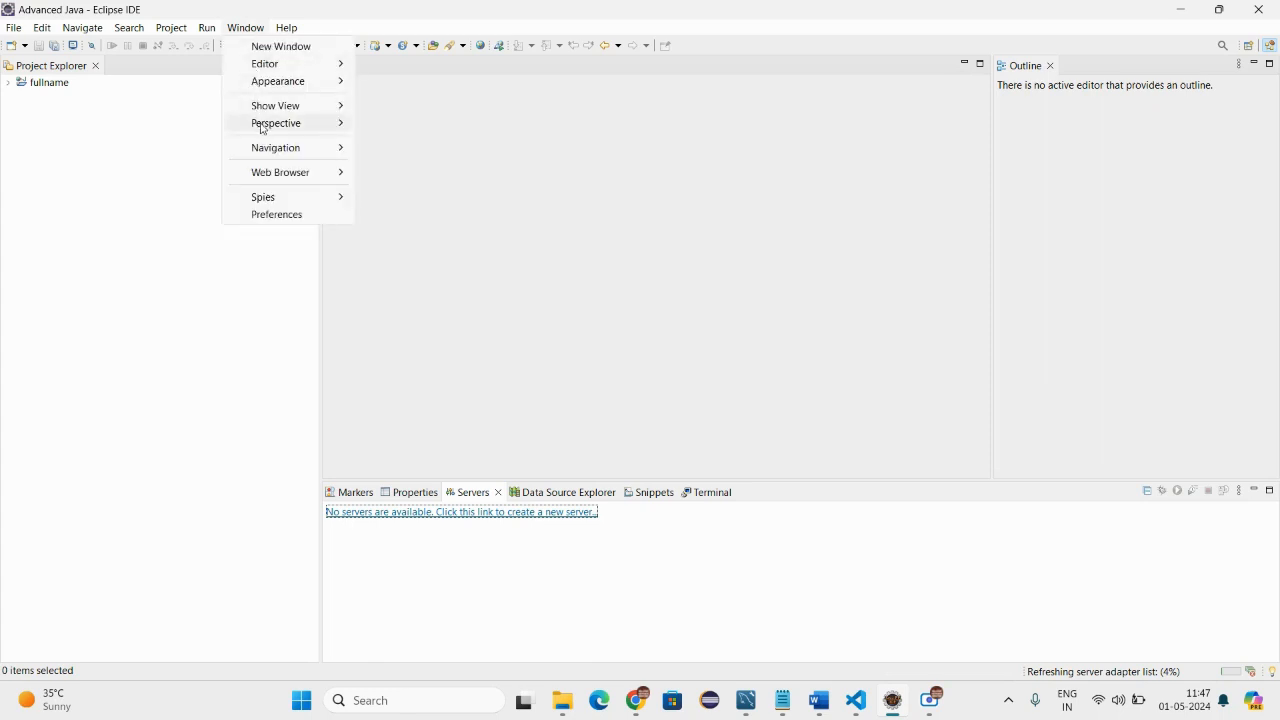
mouse_move(263, 128)
mouse_move(265, 104)
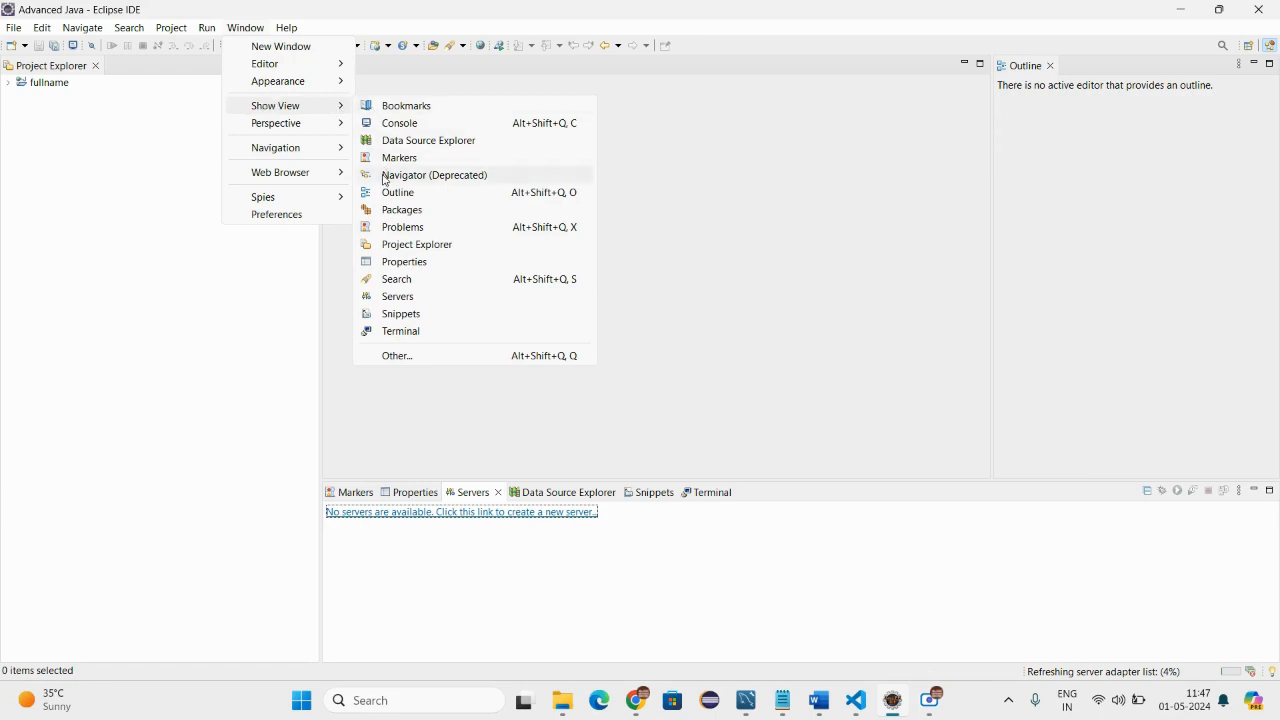
click(403, 297)
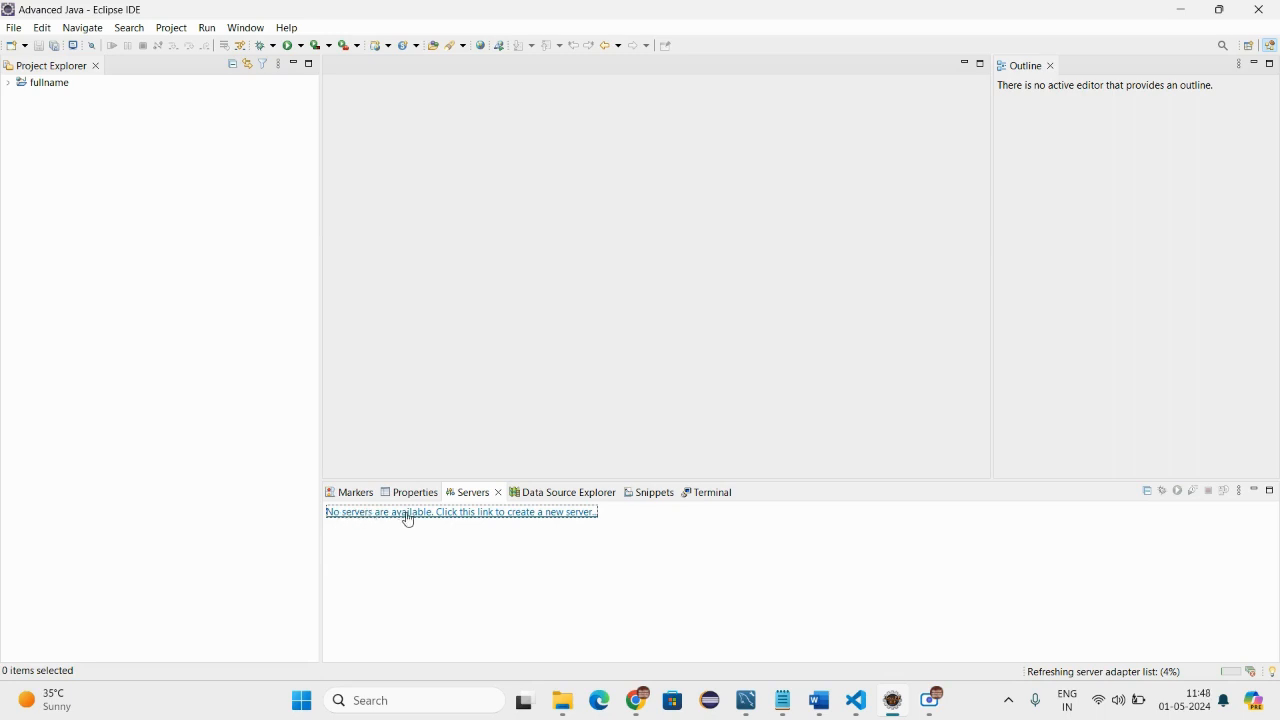
Start a new server definition, choose the Apache Tomcat v10.1 Server type on localhost, and continue to the installation directory settings.
click(469, 513)
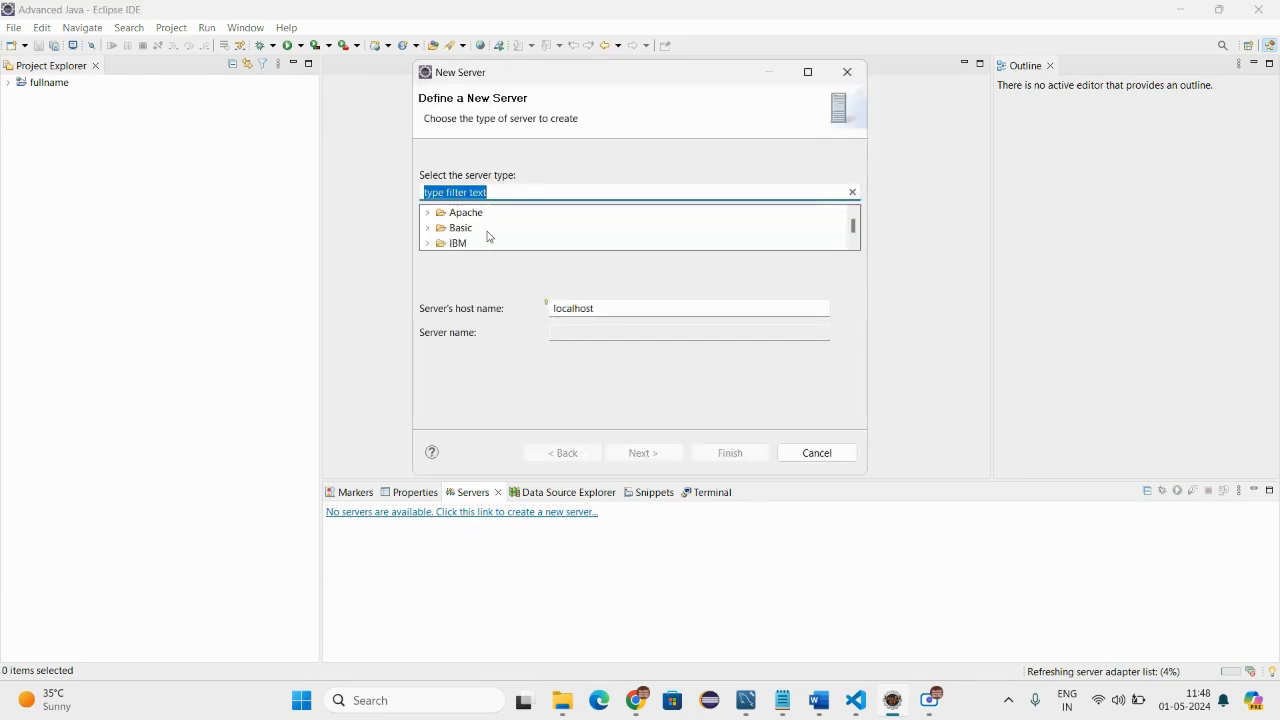
scroll(489, 237, down, 1)
scroll(489, 237, up, 1)
click(466, 214)
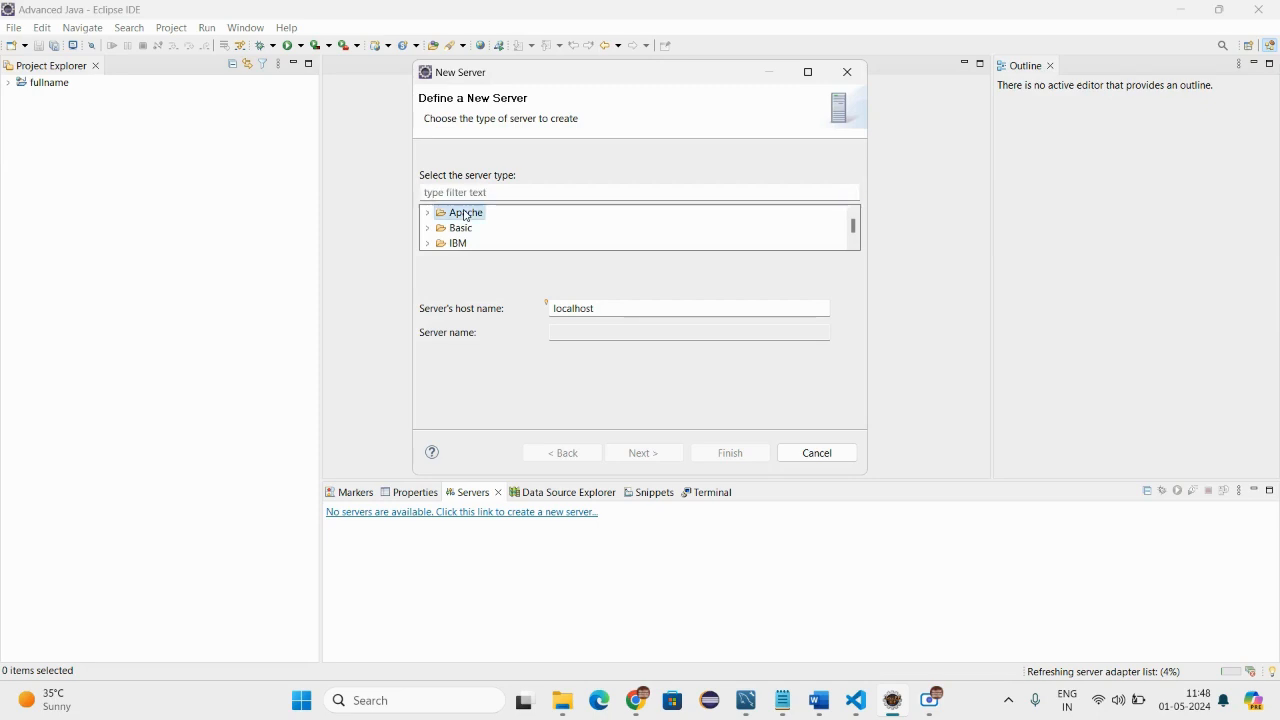
double_click(466, 214)
scroll(476, 224, down, 1)
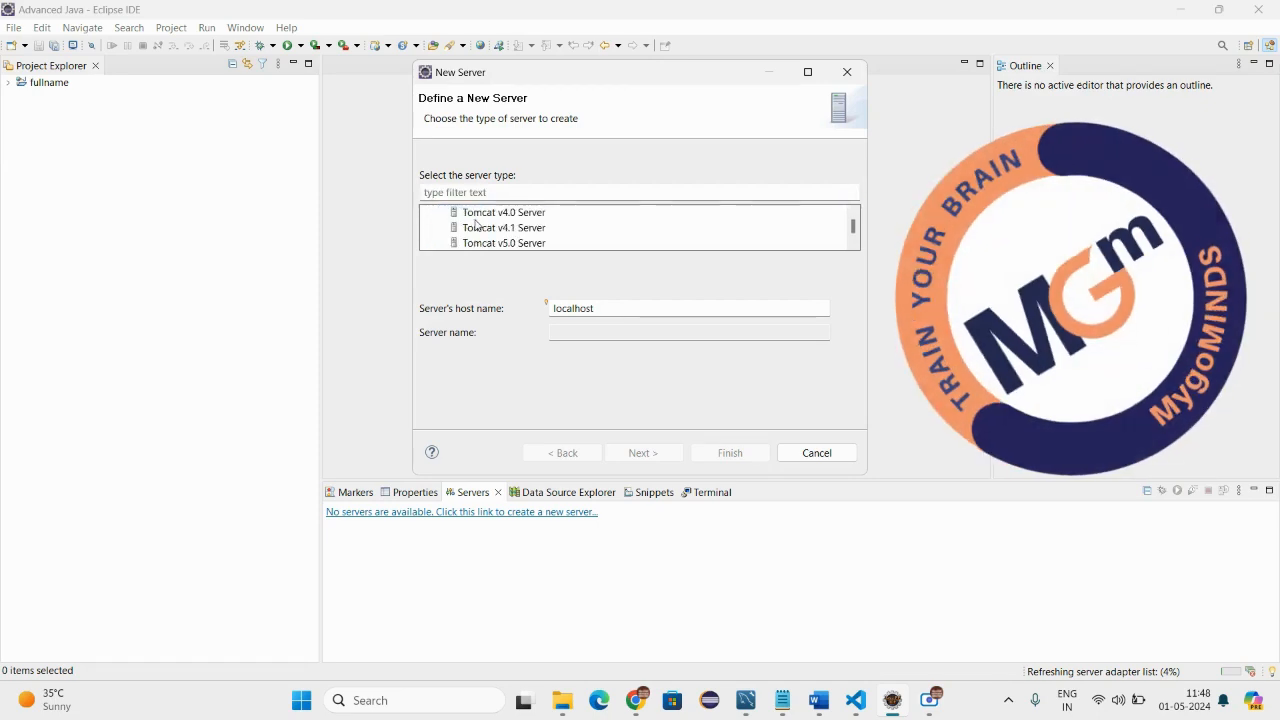
scroll(476, 224, down, 5)
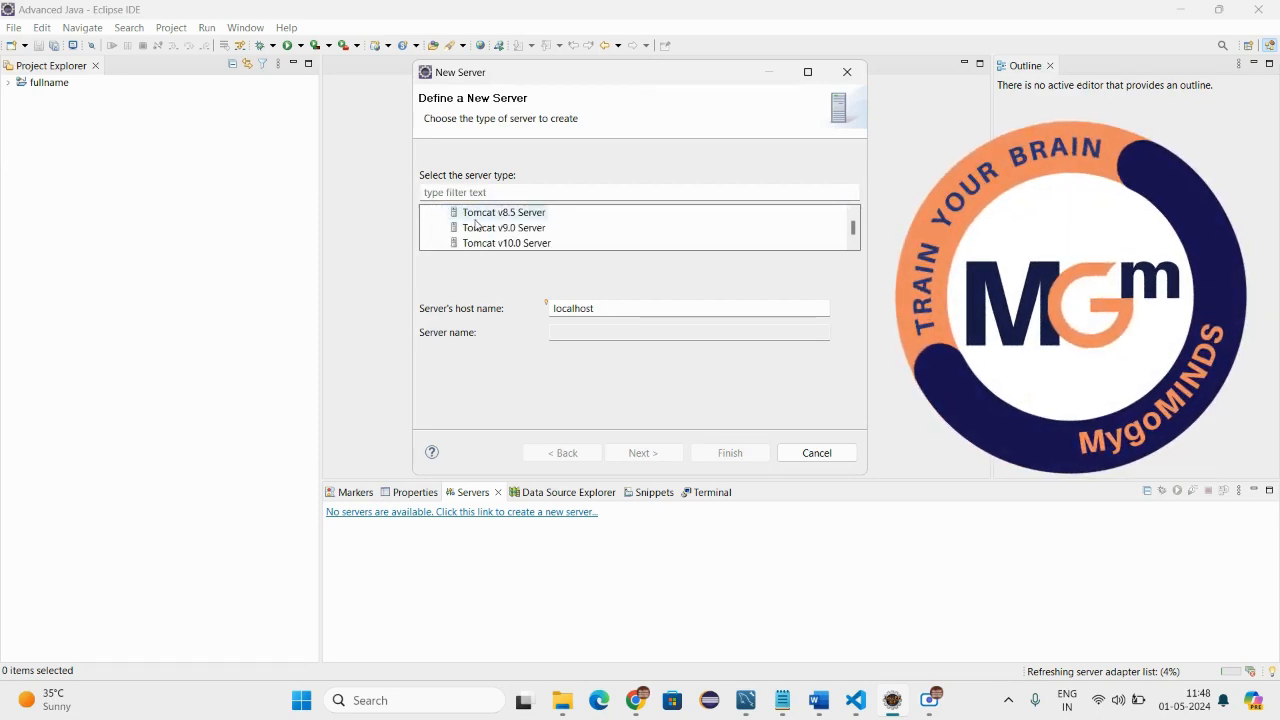
scroll(478, 225, down, 1)
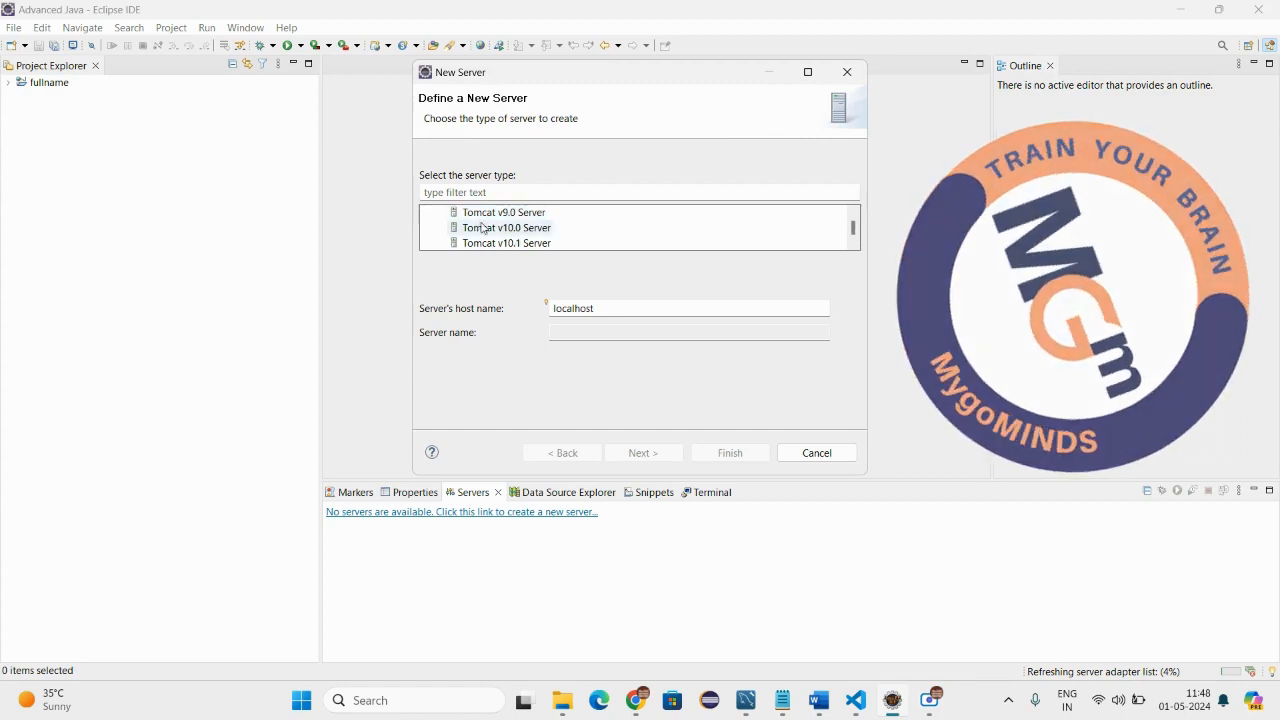
click(490, 243)
scroll(493, 242, down, 1)
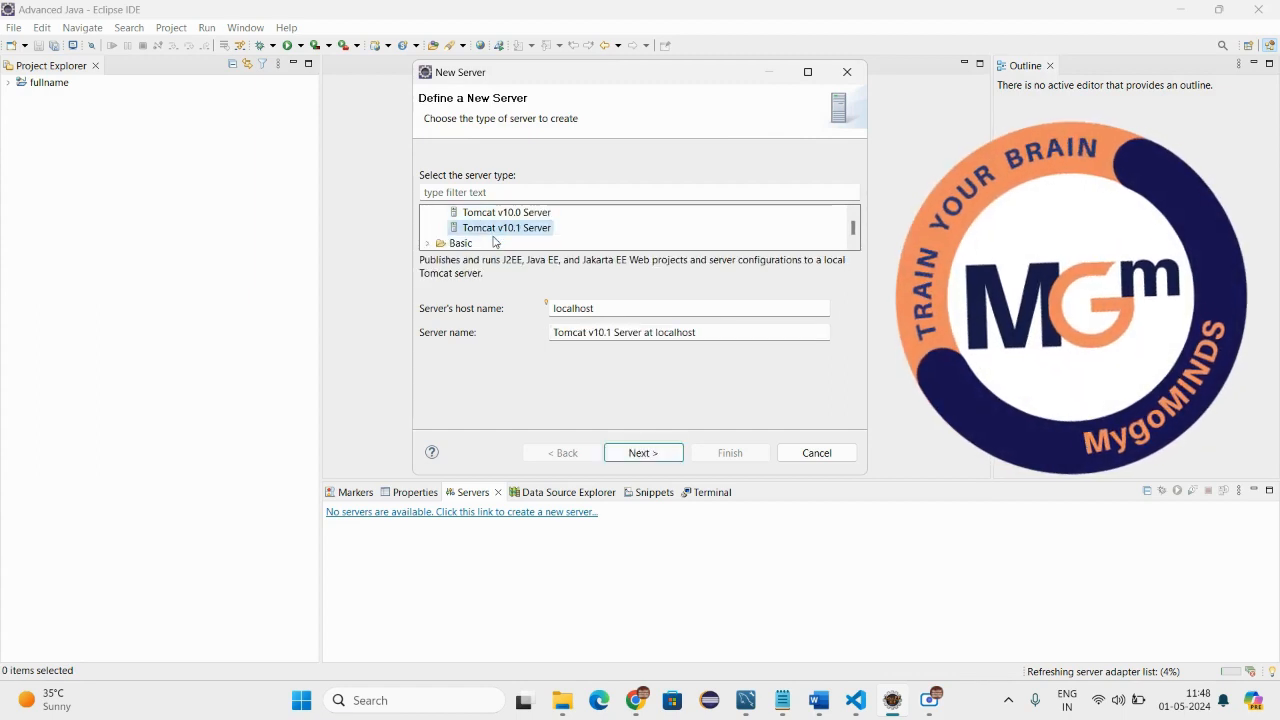
click(645, 455)
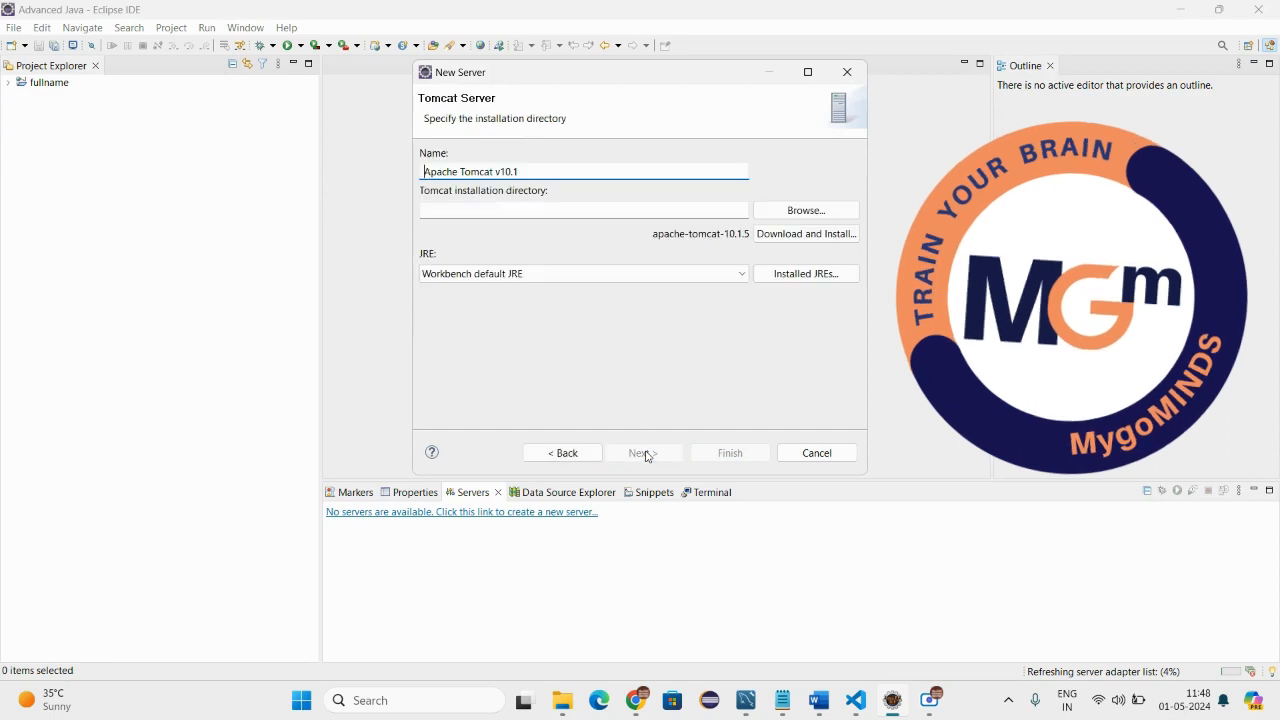
Try to use the personal user folder under C:\Users as the Tomcat installation directory.
click(803, 224)
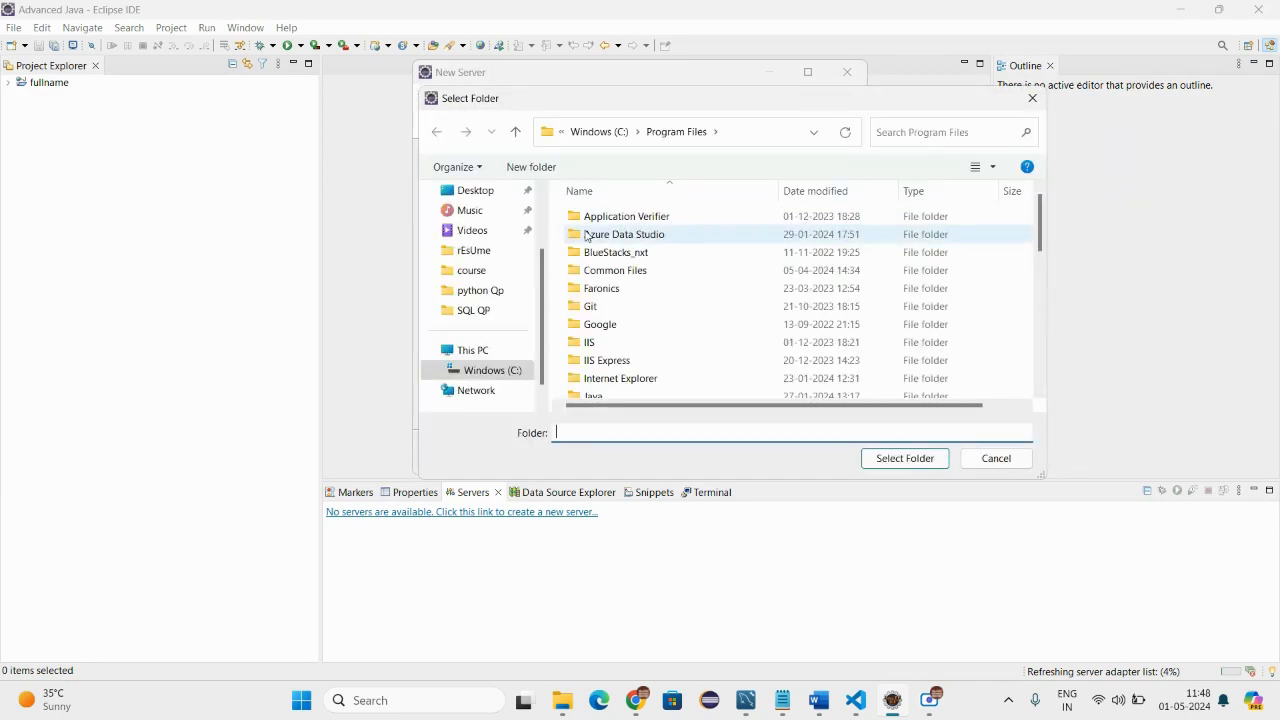
click(481, 372)
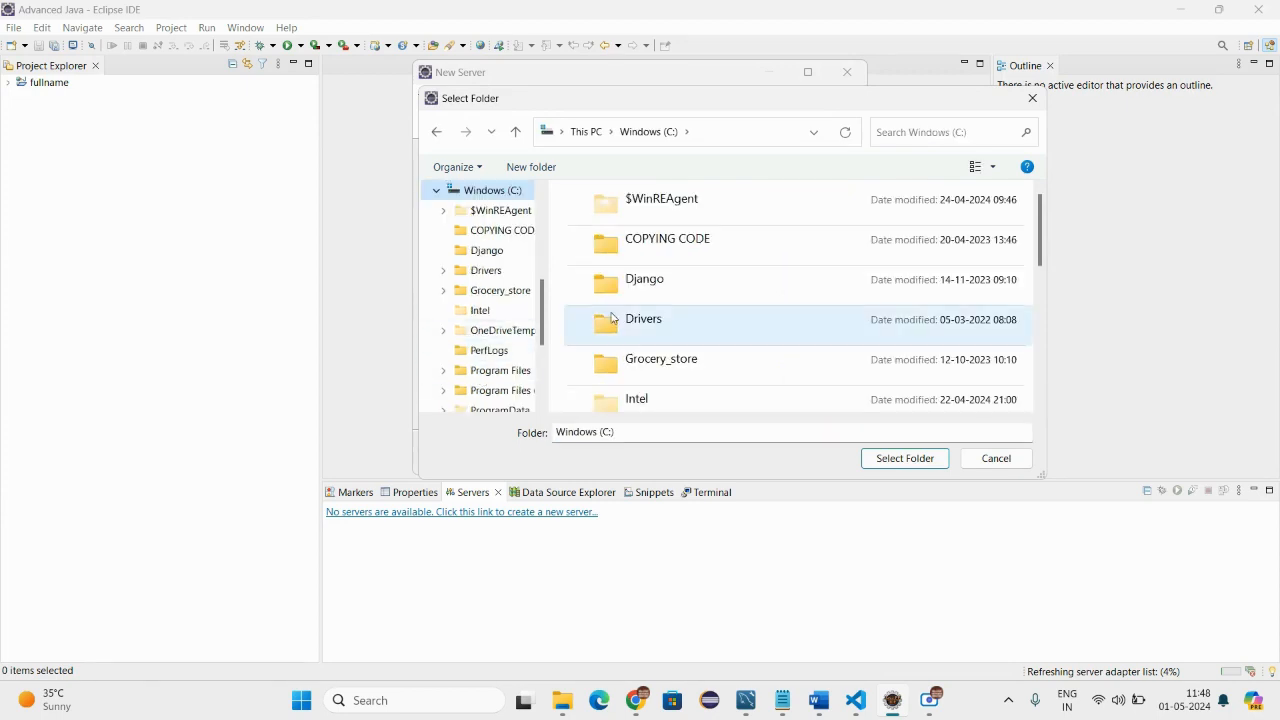
scroll(613, 317, down, 5)
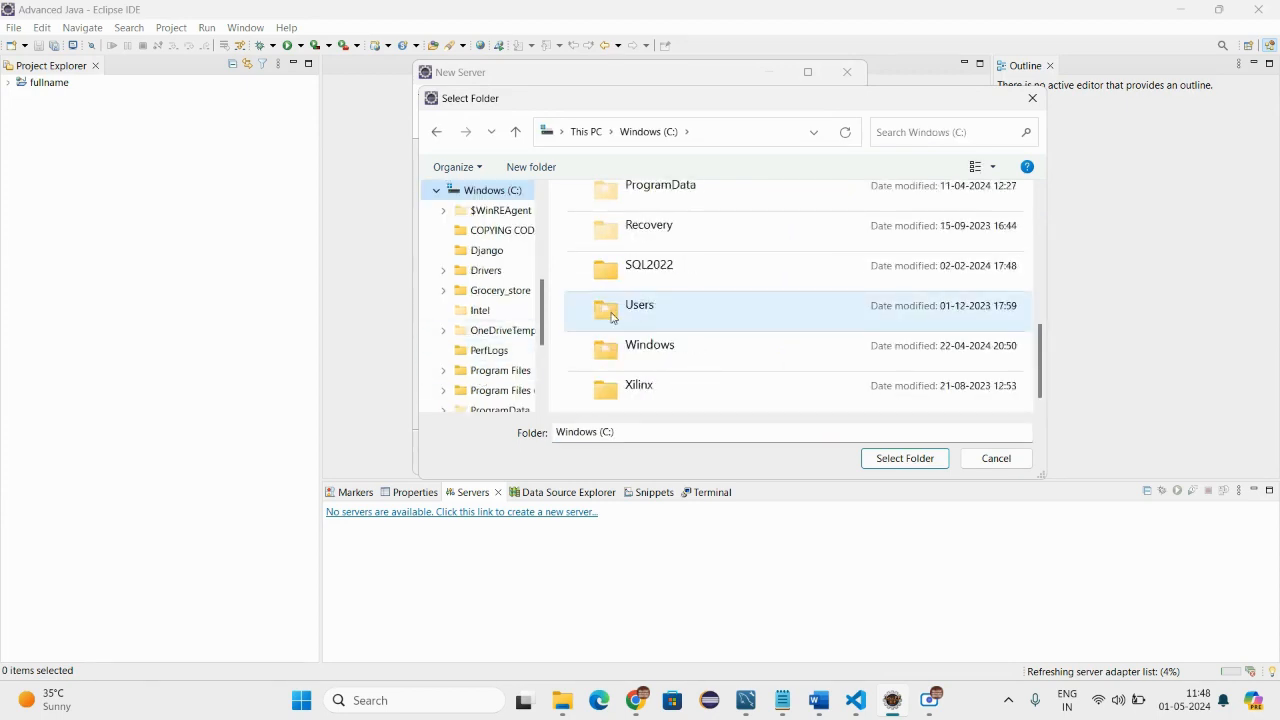
scroll(613, 317, up, 5)
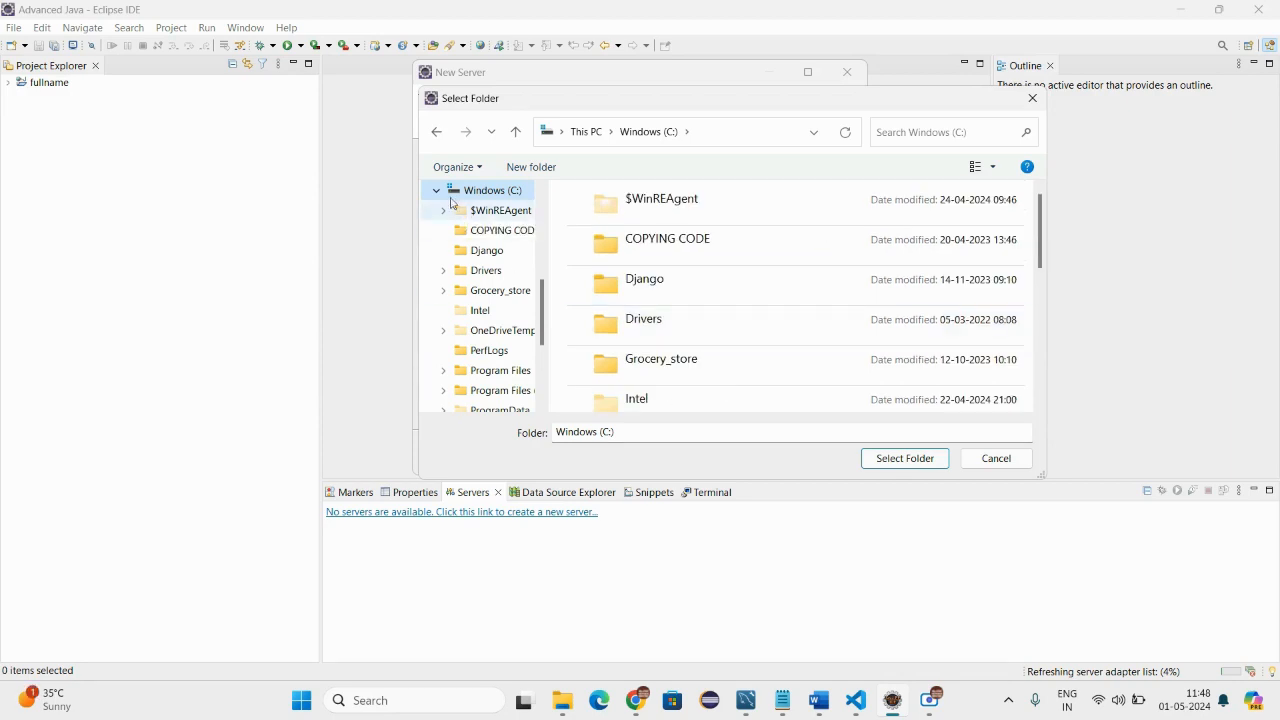
click(516, 136)
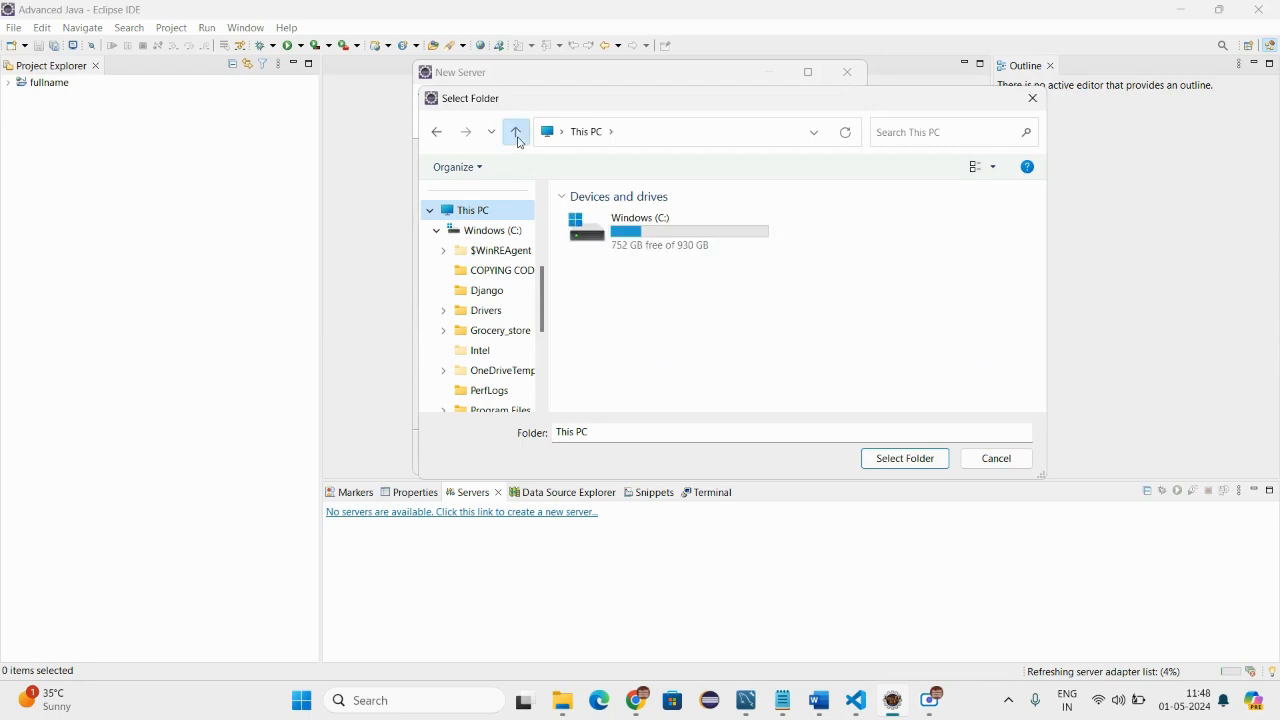
click(518, 136)
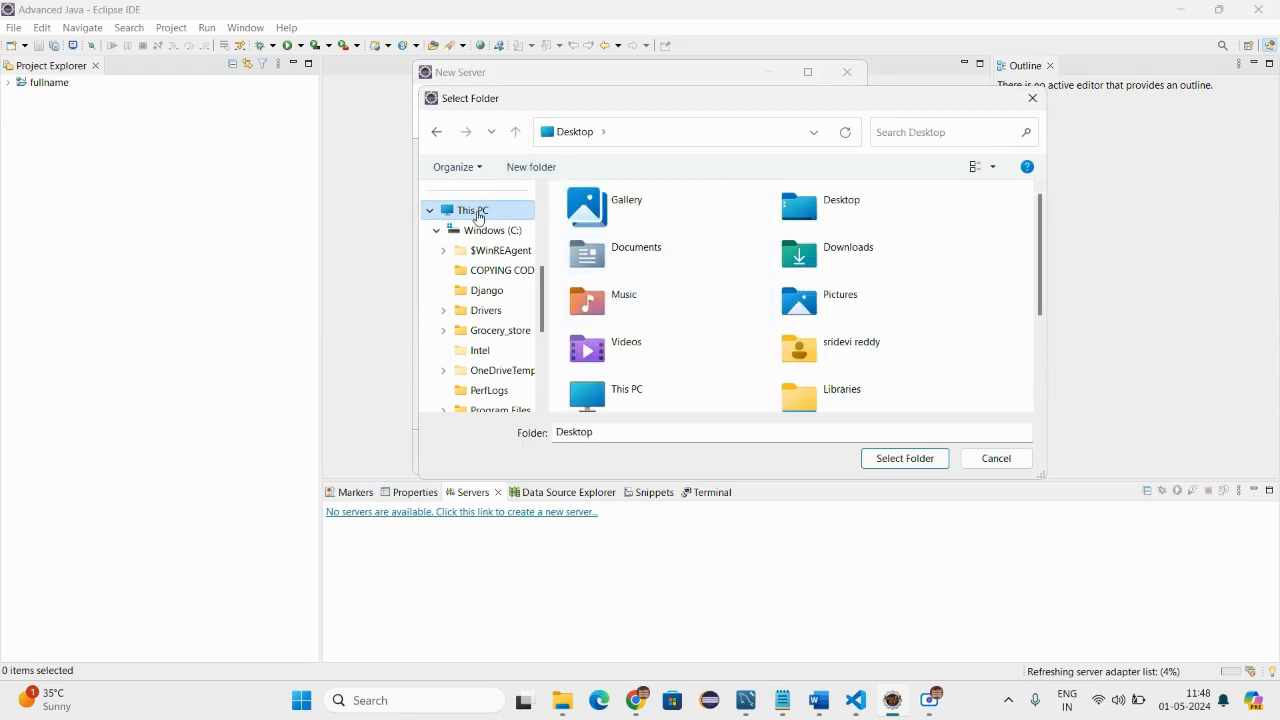
click(476, 210)
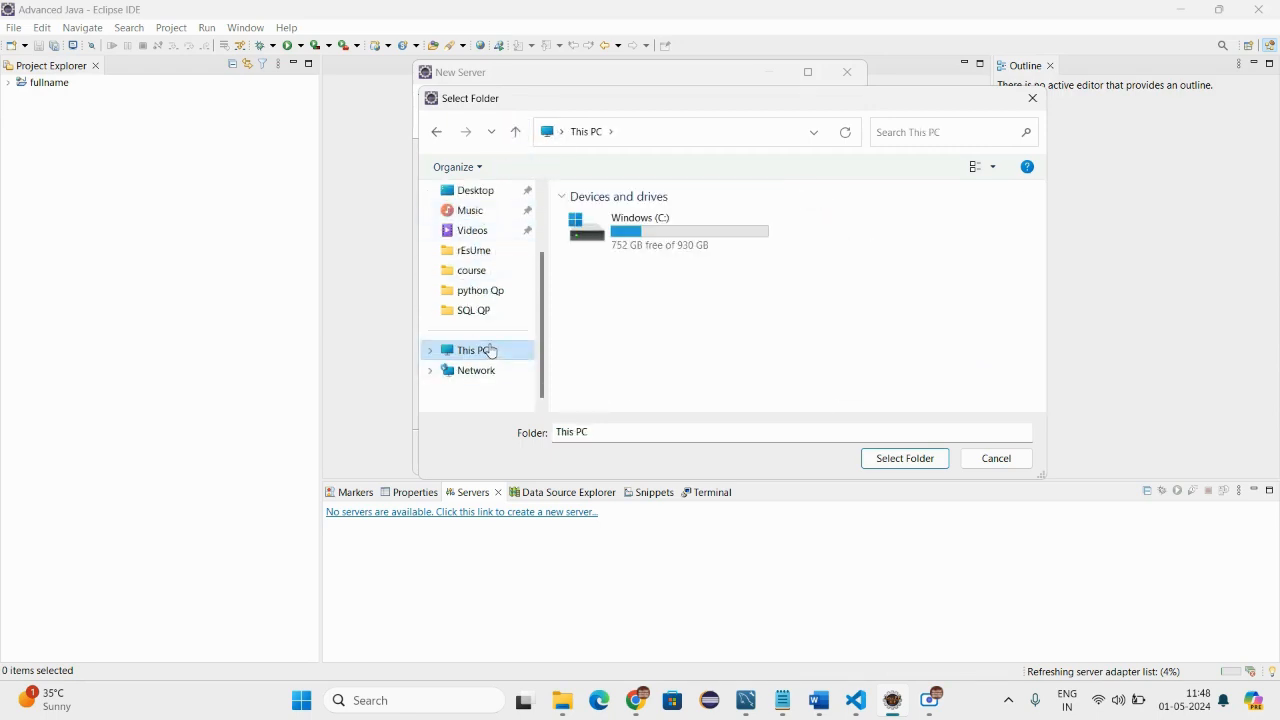
double_click(618, 240)
scroll(663, 341, down, 5)
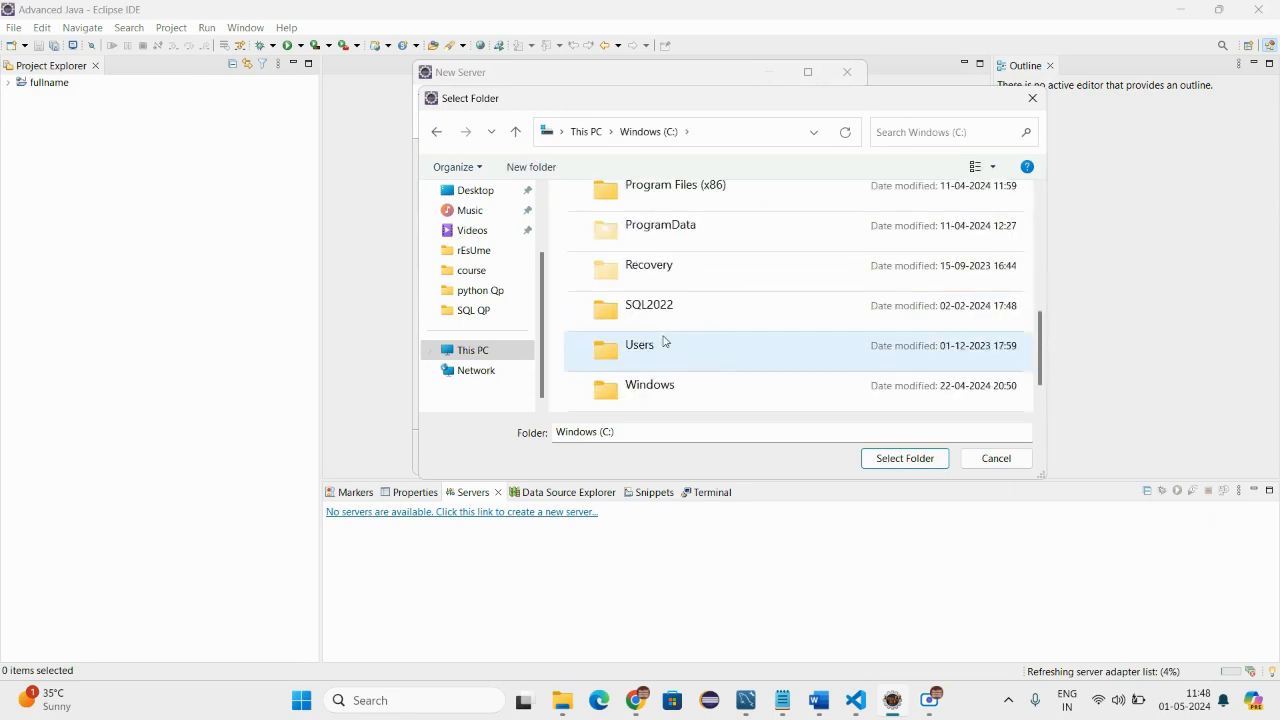
double_click(651, 313)
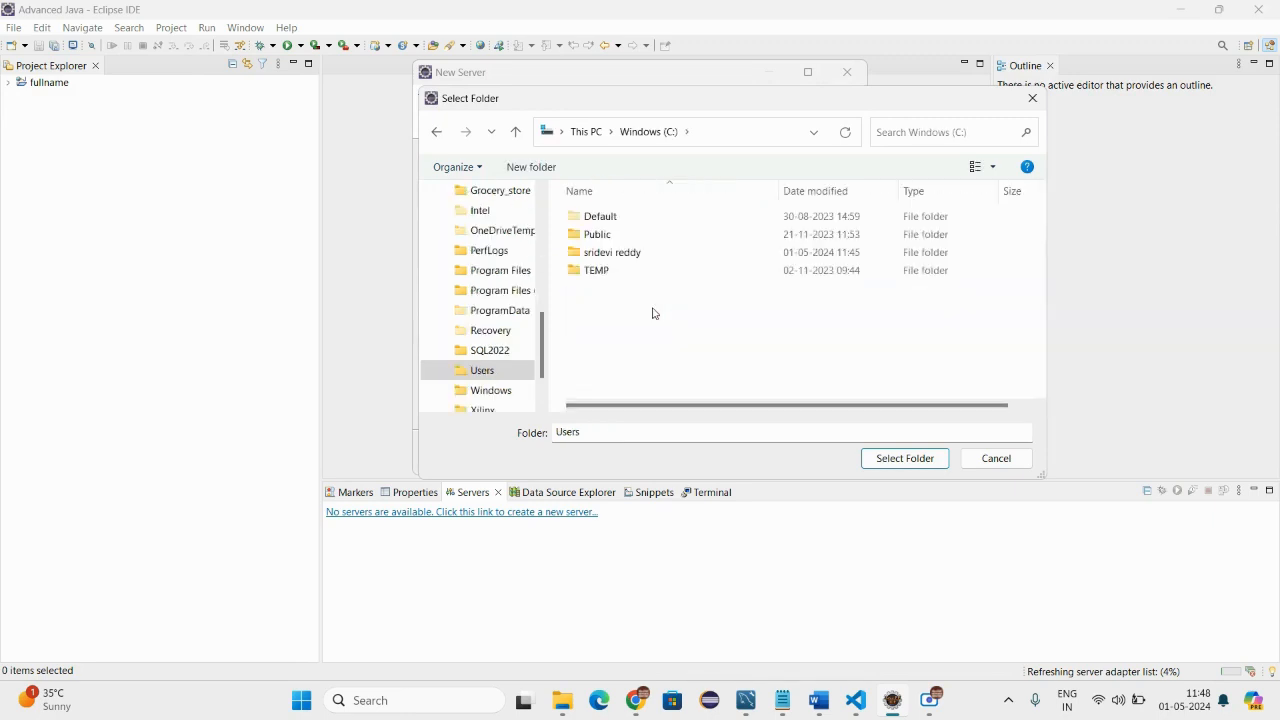
double_click(612, 253)
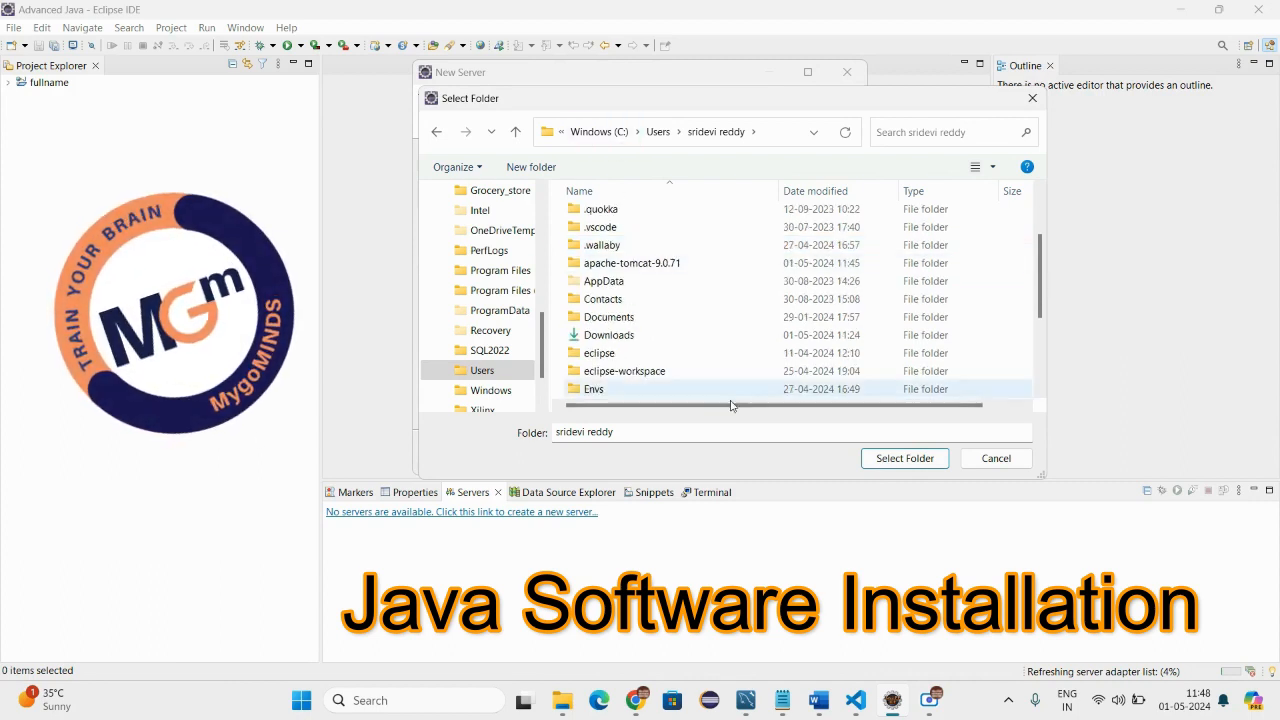
click(905, 459)
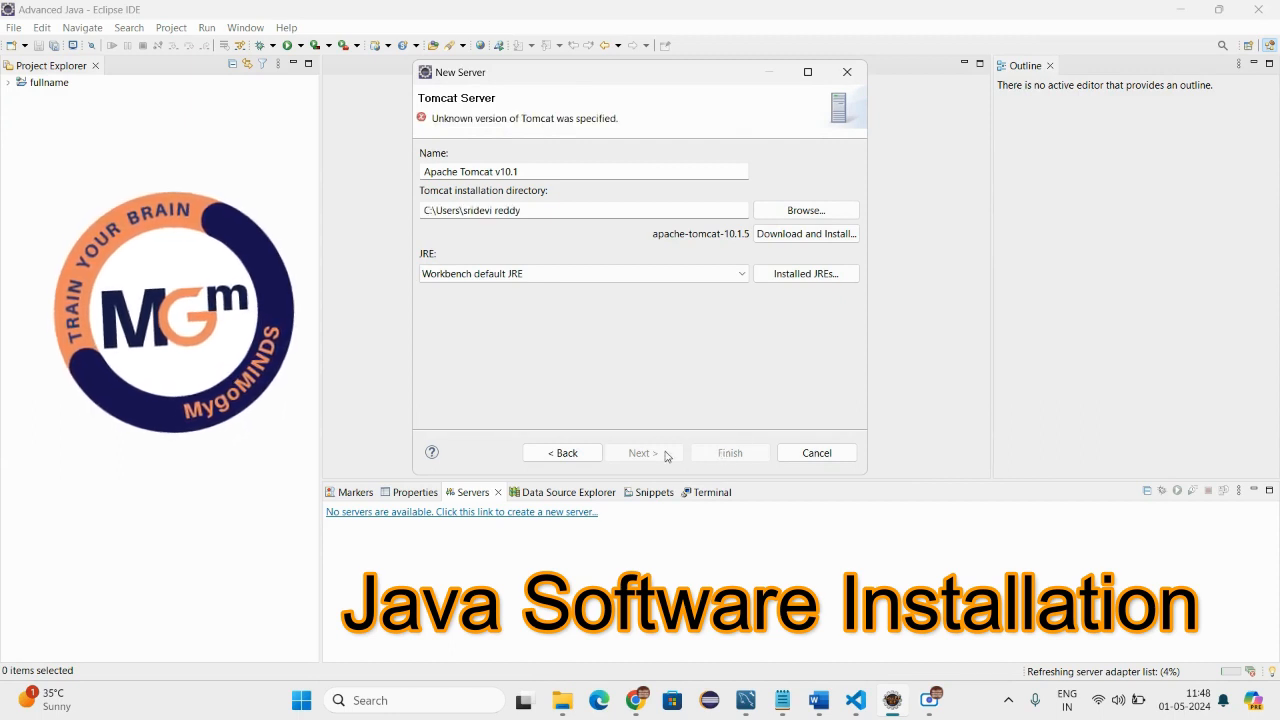
Set the server's JRE to jre, and download and install apache-tomcat-10.1.5 into the inner apache-tomcat-9.0.71 folder.
click(608, 275)
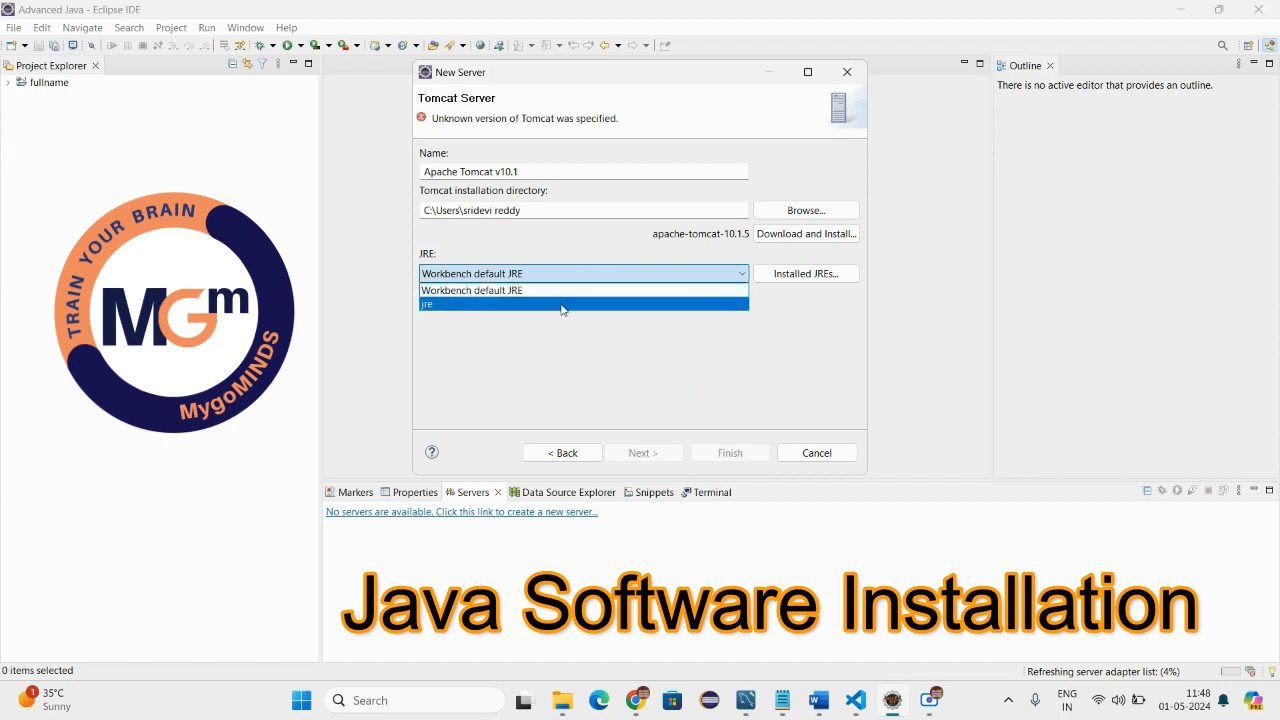
click(562, 304)
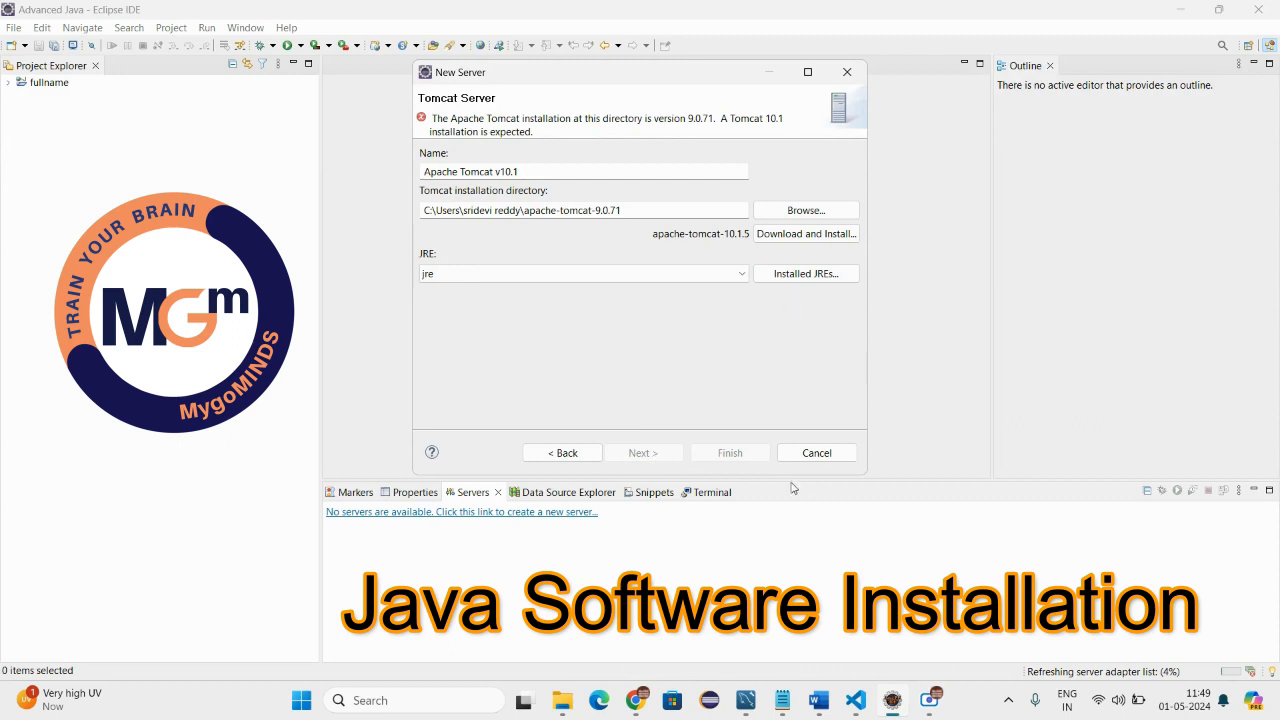
click(805, 235)
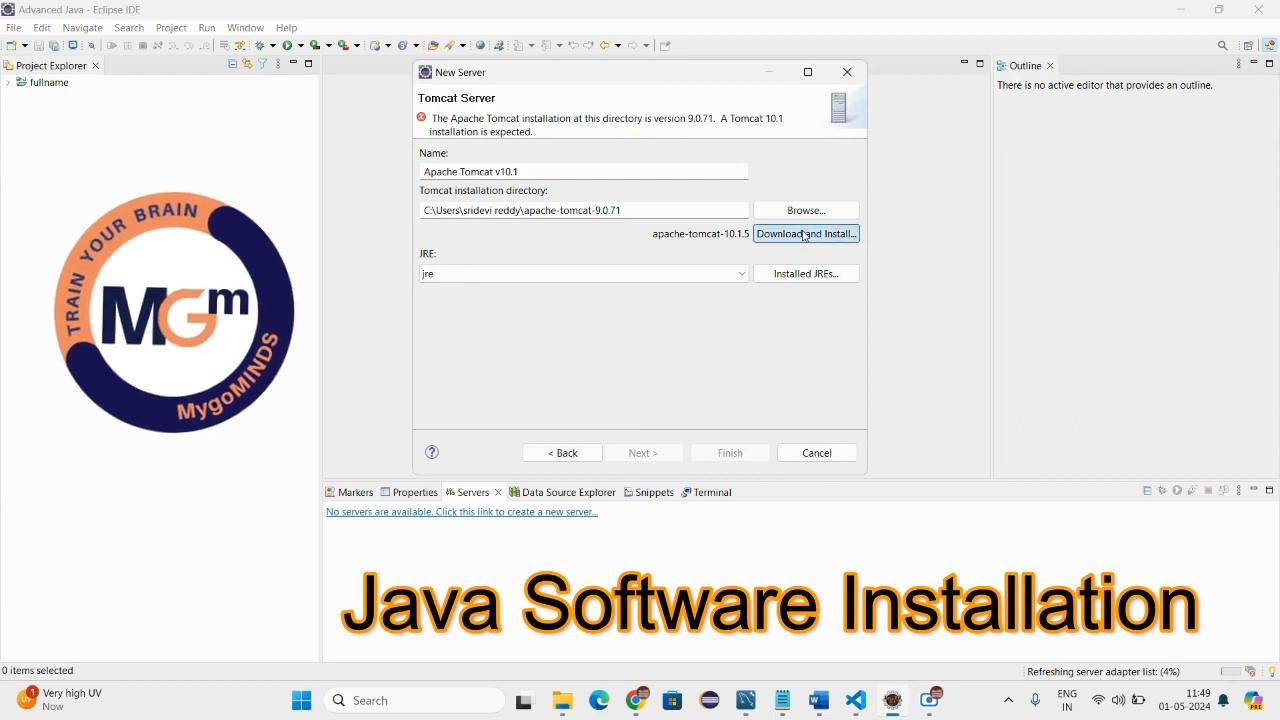
click(742, 368)
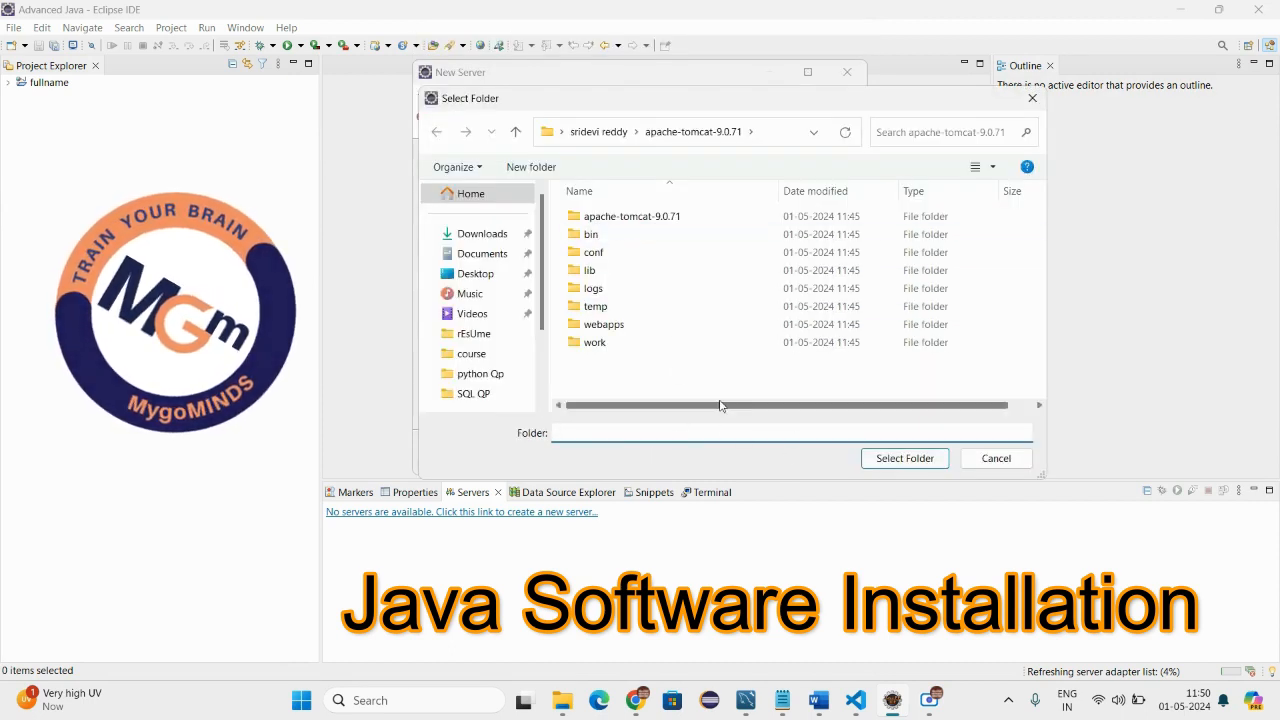
double_click(626, 218)
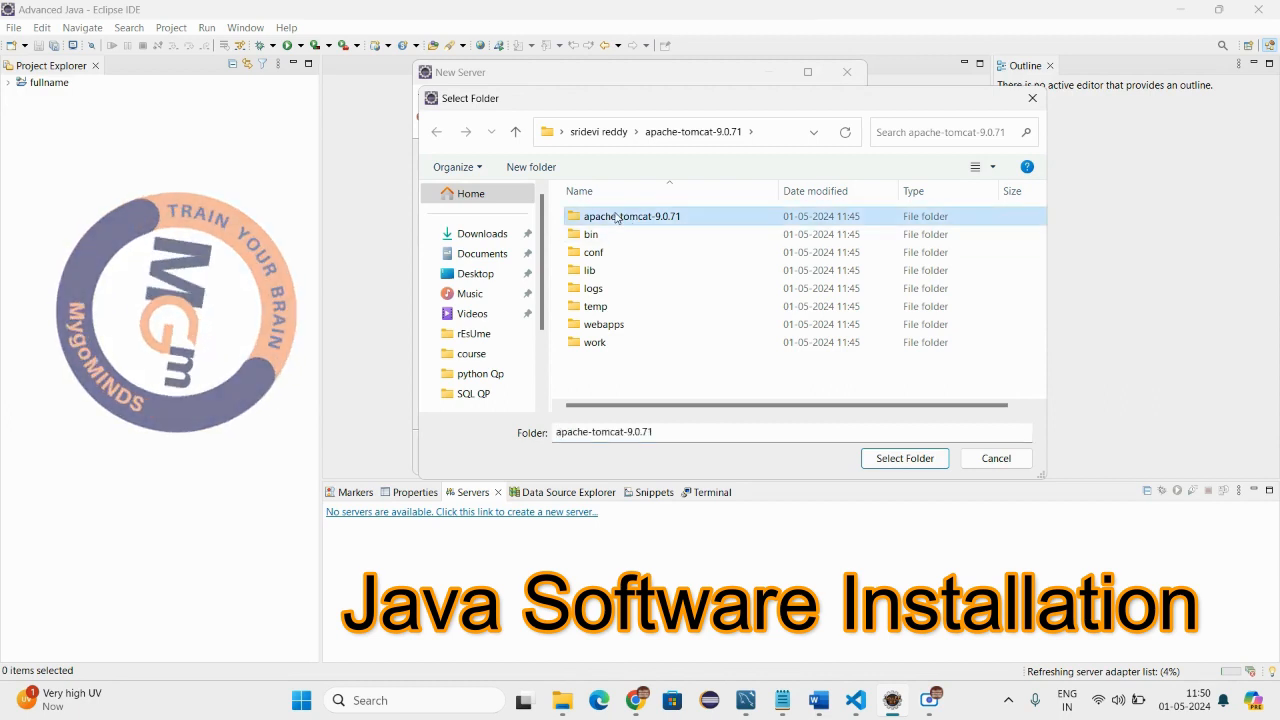
click(905, 458)
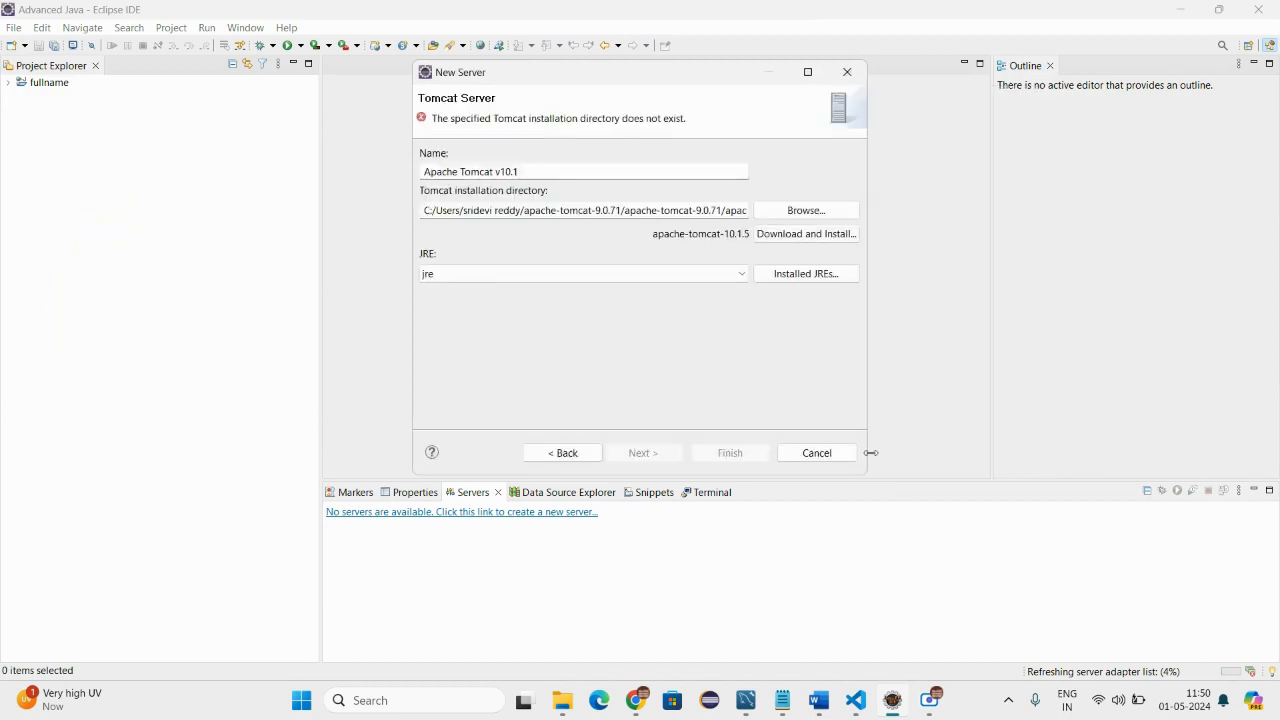
Set the Tomcat installation directory to the downloaded apache-tomcat-10.1.5 folder inside the inner apache-tomcat-9.0.71 folder.
click(795, 210)
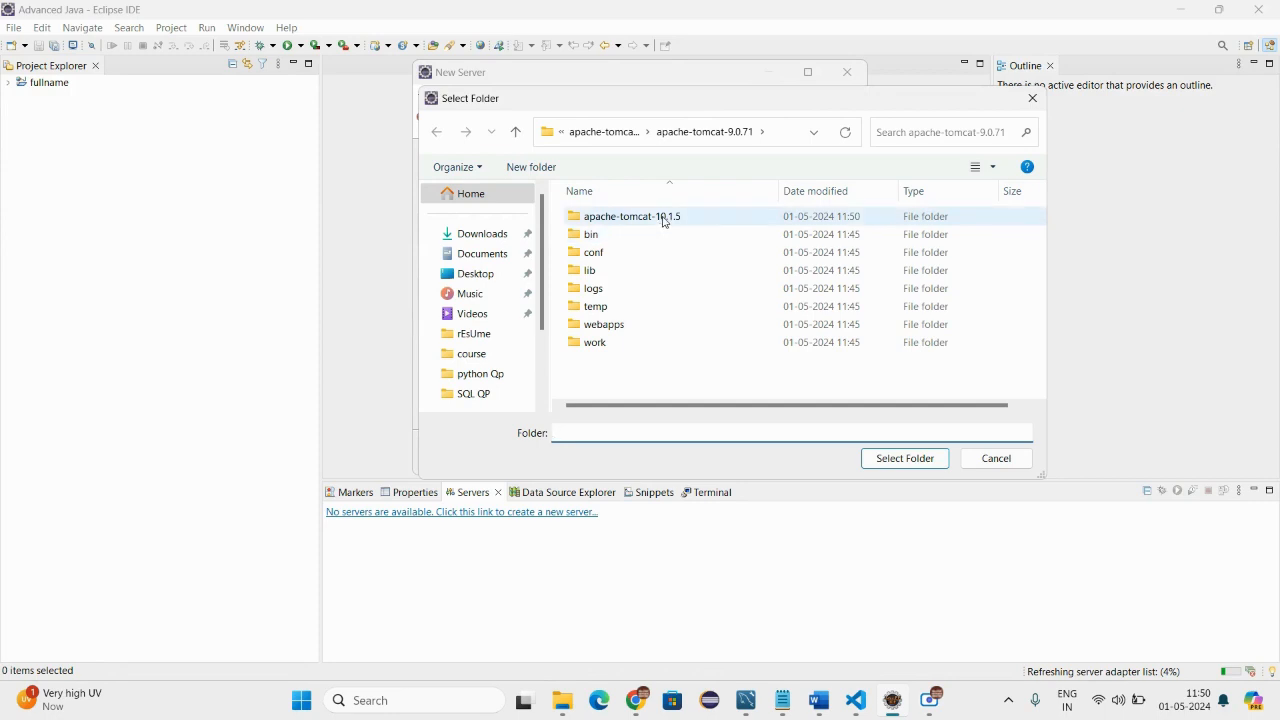
click(663, 217)
click(885, 468)
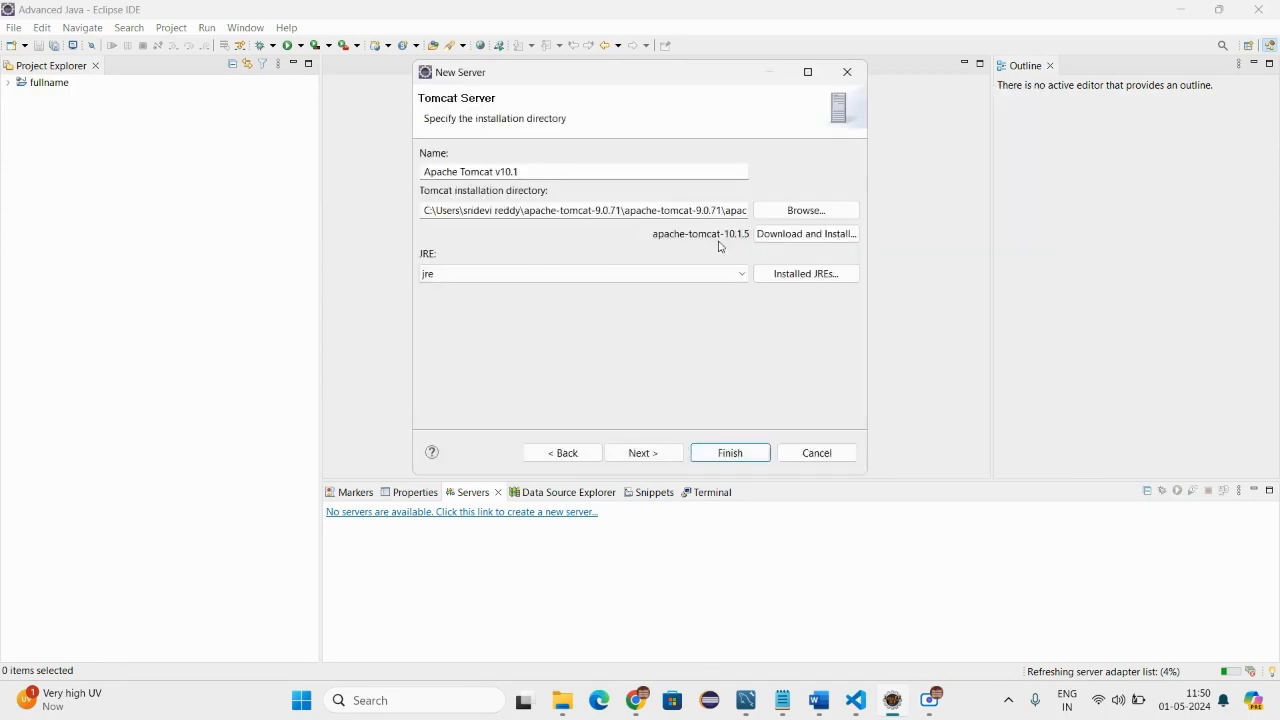
Finish creating the server without adding the fullname project, and expand the Servers folder in the Project Explorer.
click(653, 453)
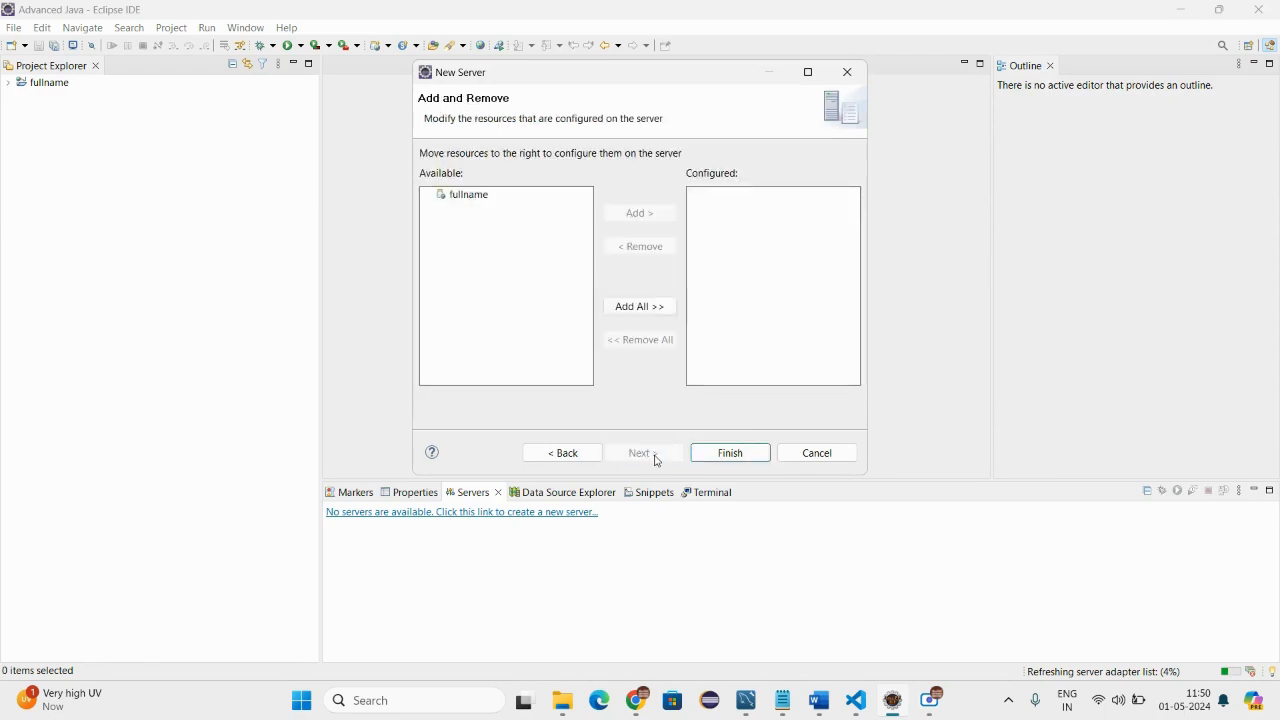
click(728, 455)
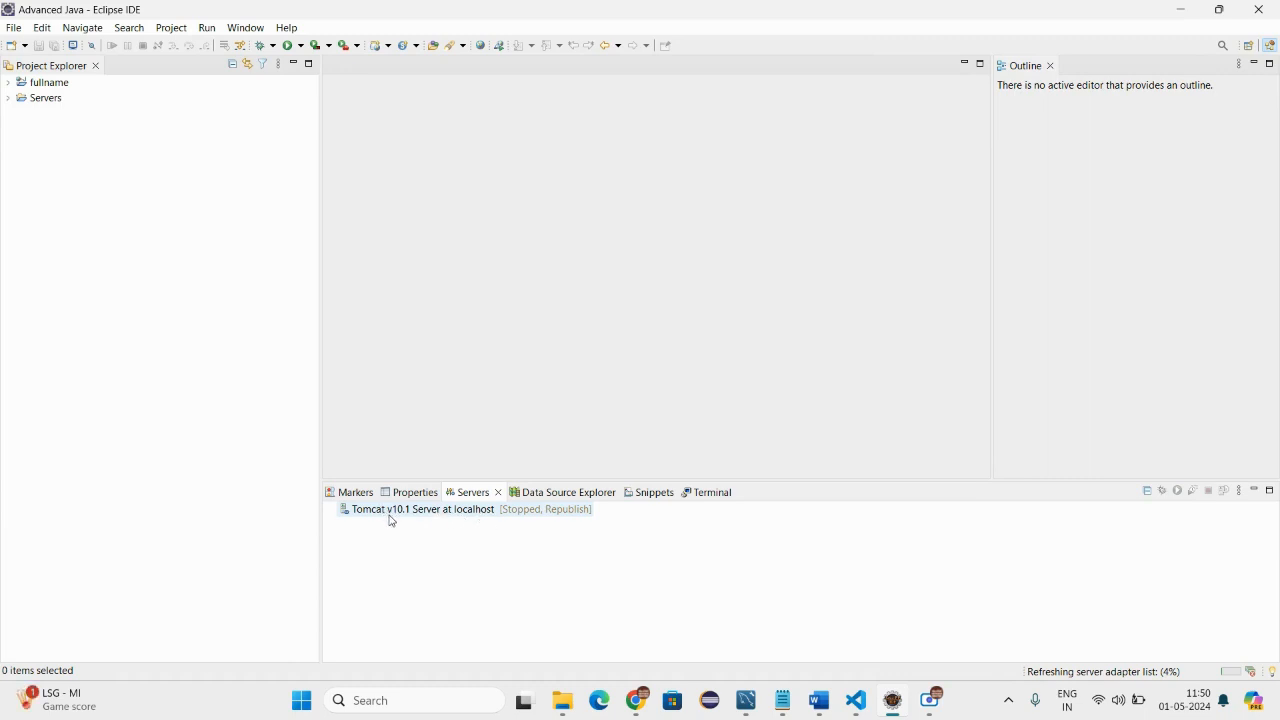
click(8, 99)
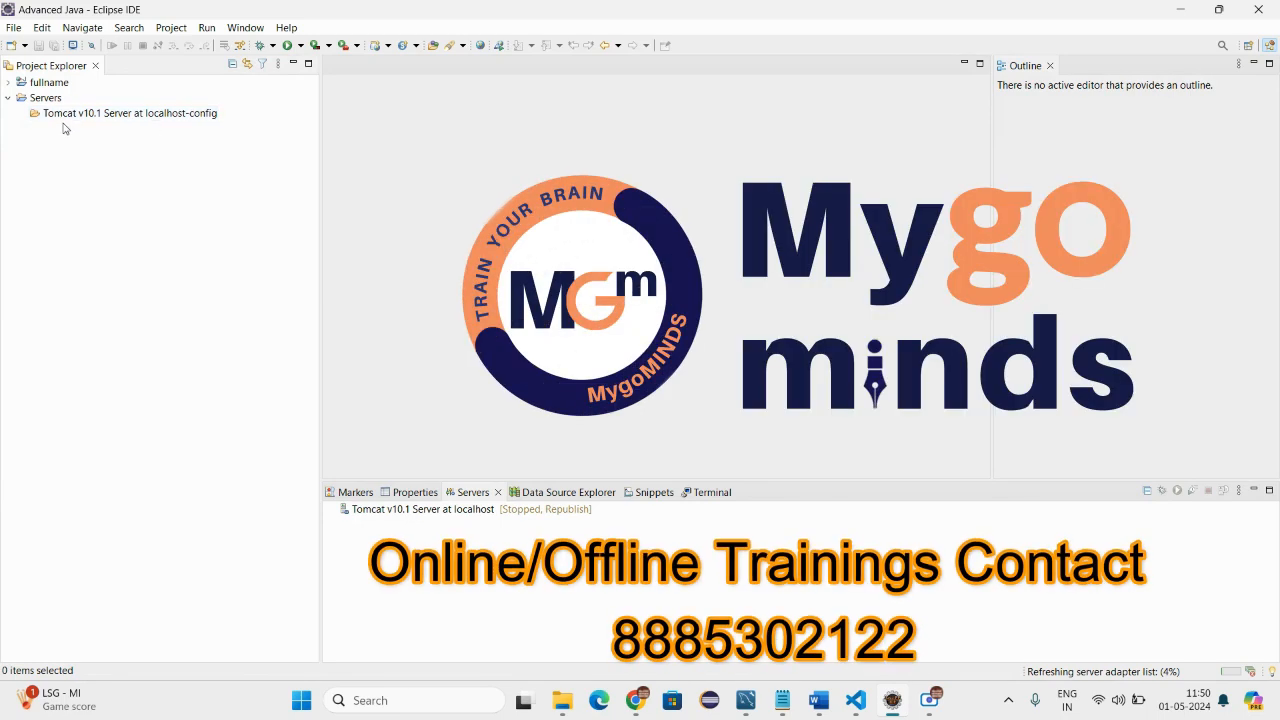